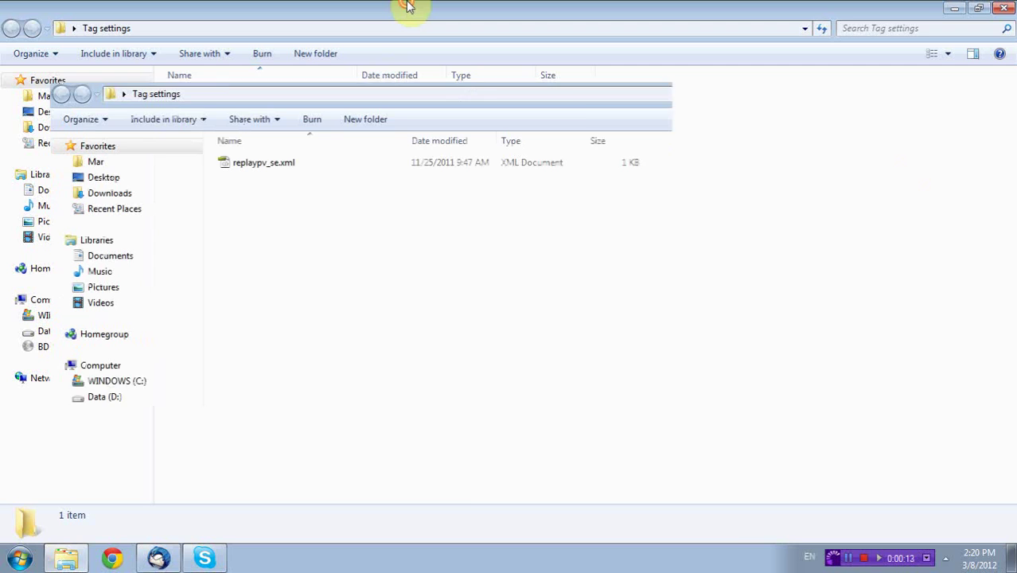
# Open replaypv_se.xml from the Tag settings folder and read through its XML structure and locale entries.
pyautogui.moveTo(427, 77); pyautogui.dragTo(521, 66)
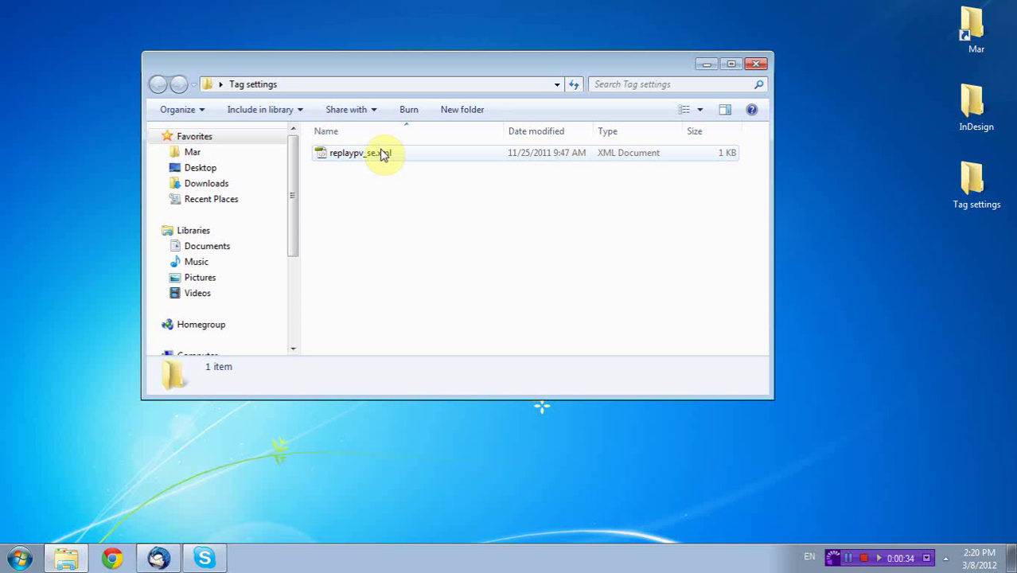
pyautogui.doubleClick(382, 153)
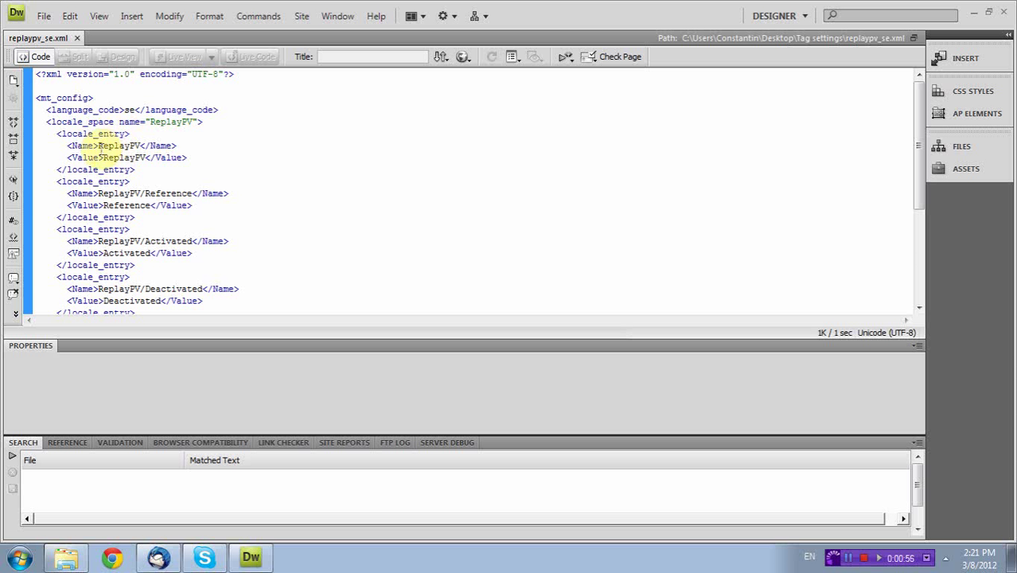
pyautogui.moveTo(99, 146); pyautogui.dragTo(132, 147)
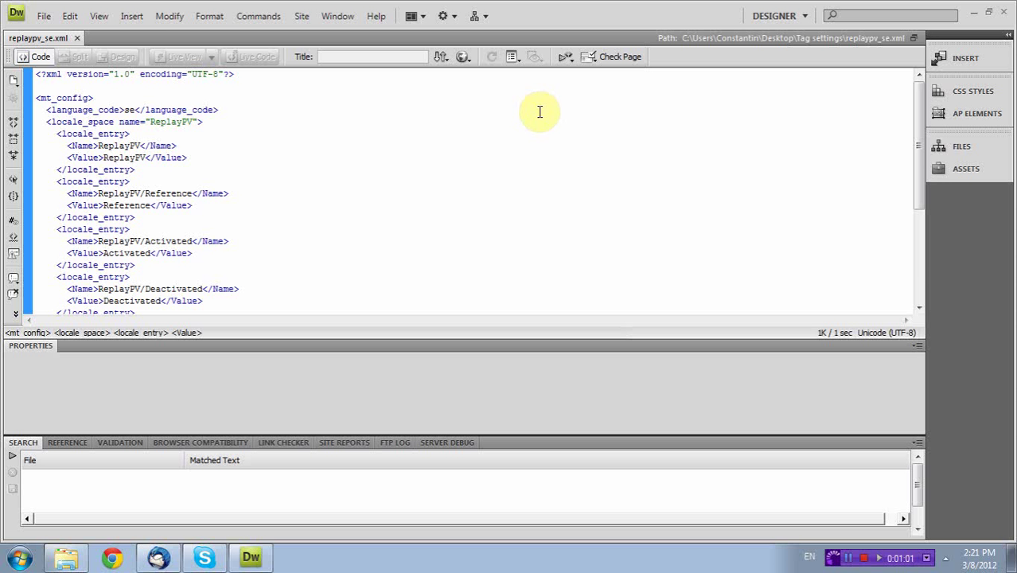
pyautogui.scroll(-4, 163, 127)
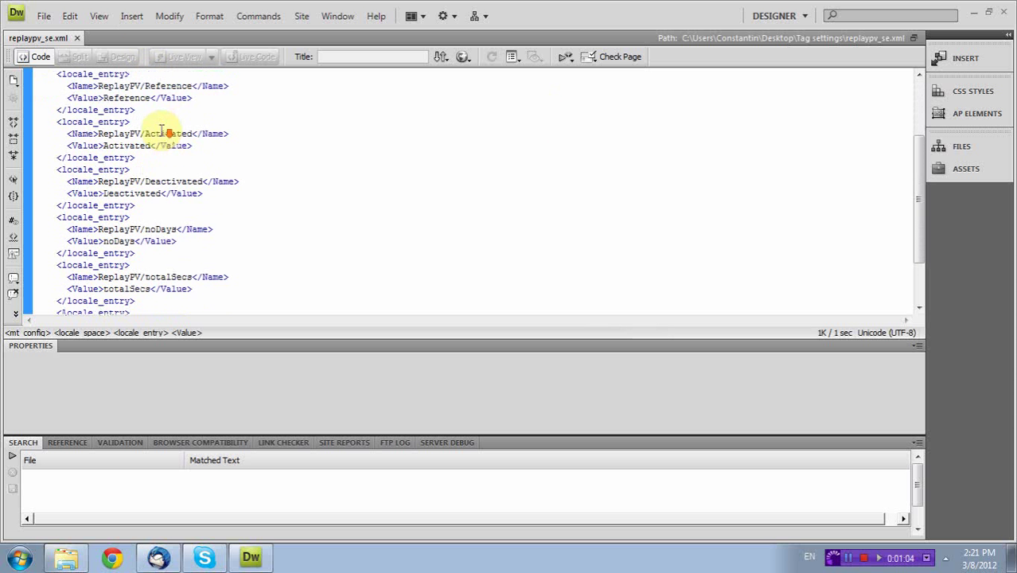
pyautogui.scroll(2, 130, 116)
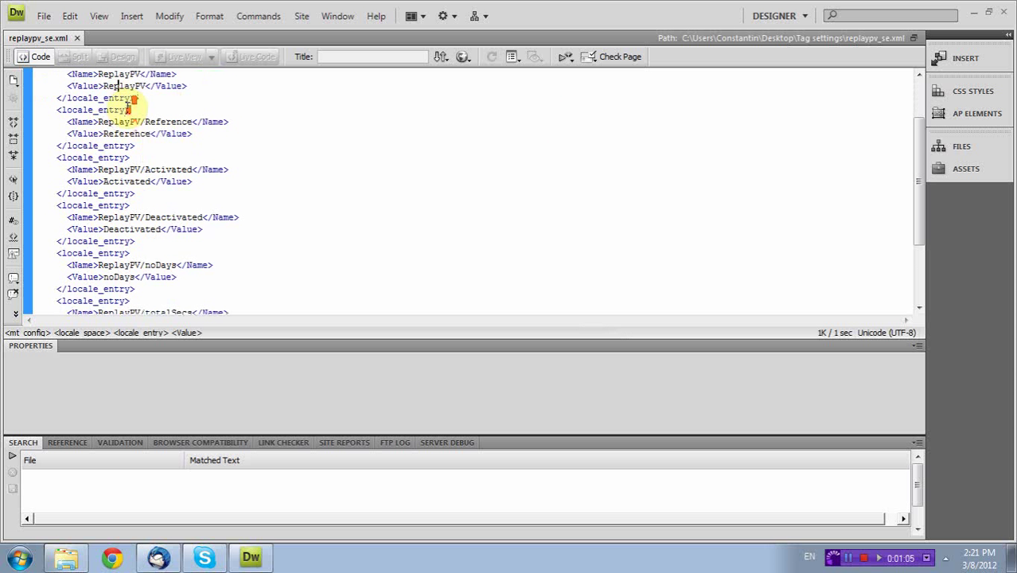
pyautogui.scroll(2, 145, 109)
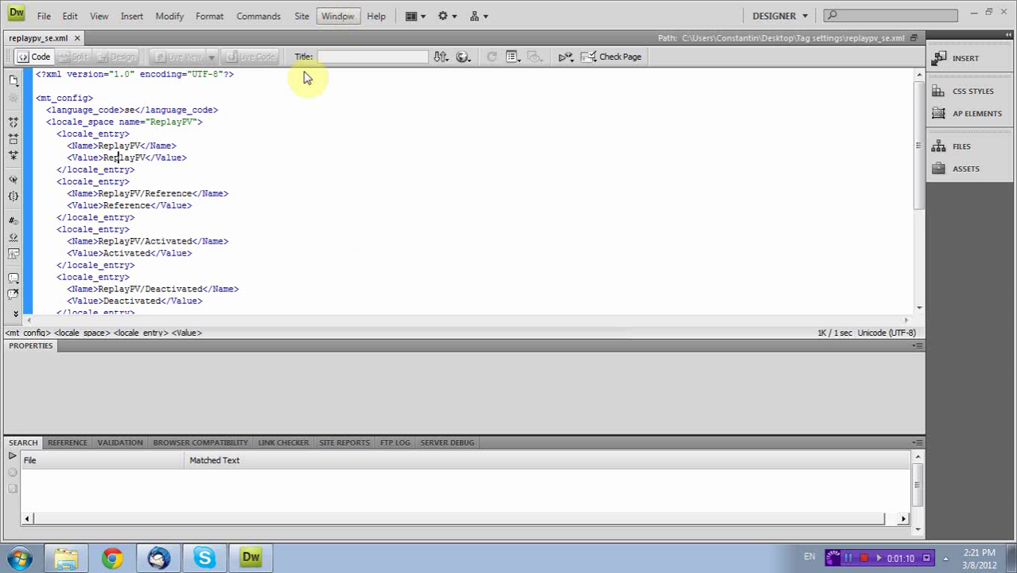
pyautogui.scroll(-4, 298, 132)
pyautogui.scroll(-2, 298, 131)
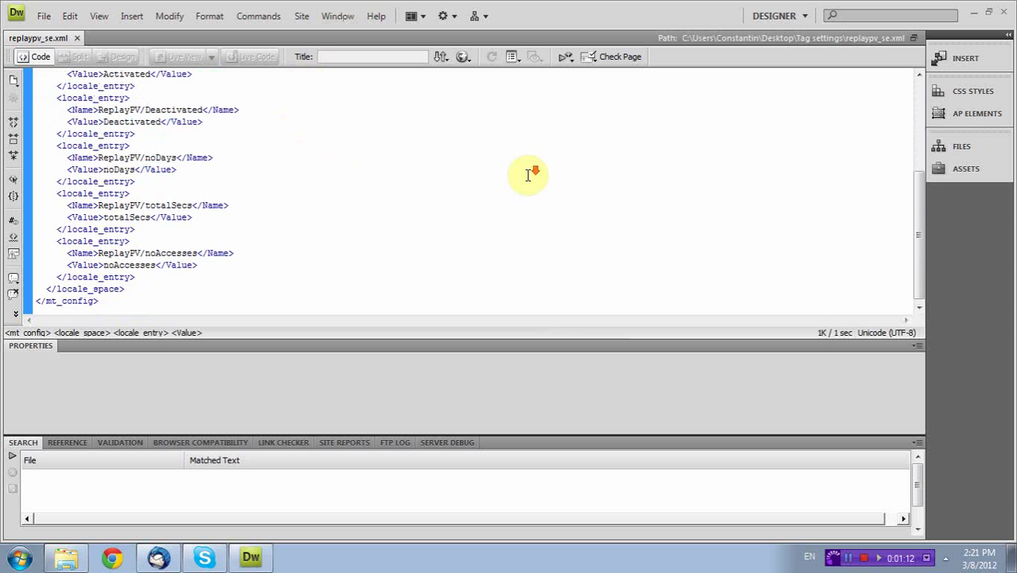
pyautogui.scroll(6, 245, 154)
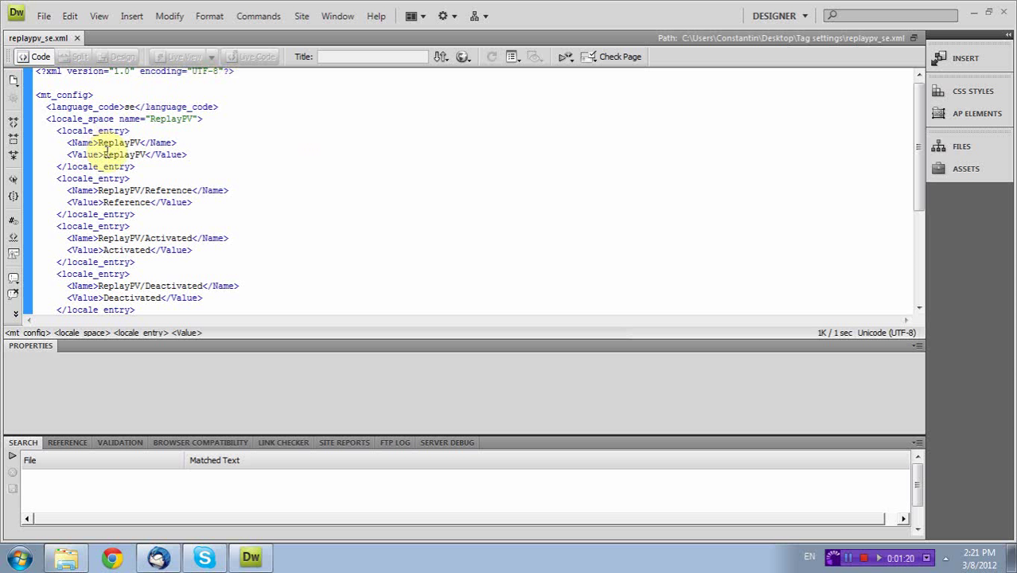
# Examine the Name and Value elements of the ReplayPV and ReplayPV/Reference locale entries.
pyautogui.moveTo(105, 153); pyautogui.dragTo(152, 146)
pyautogui.click(295, 164)
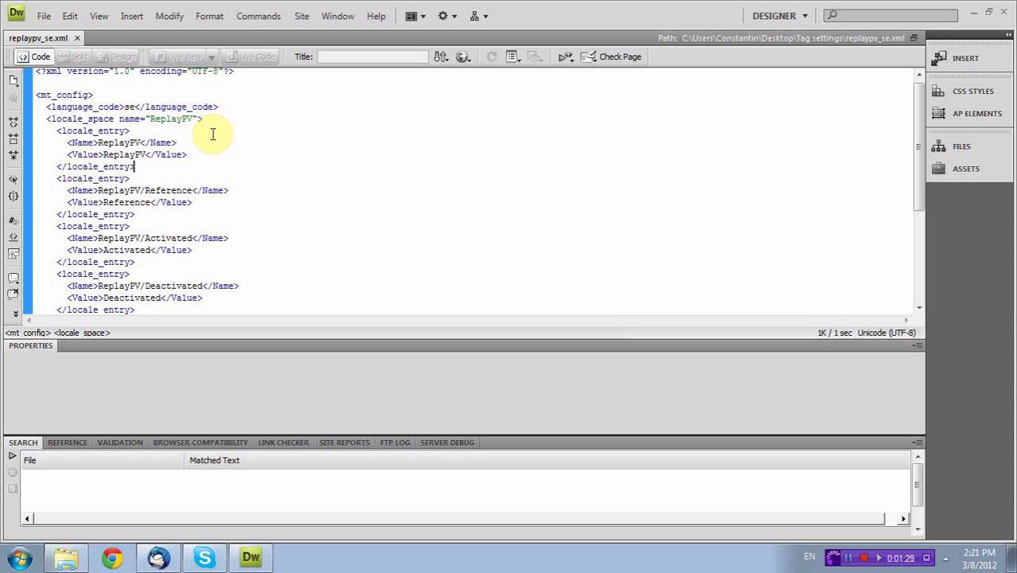
pyautogui.moveTo(144, 154); pyautogui.dragTo(116, 154)
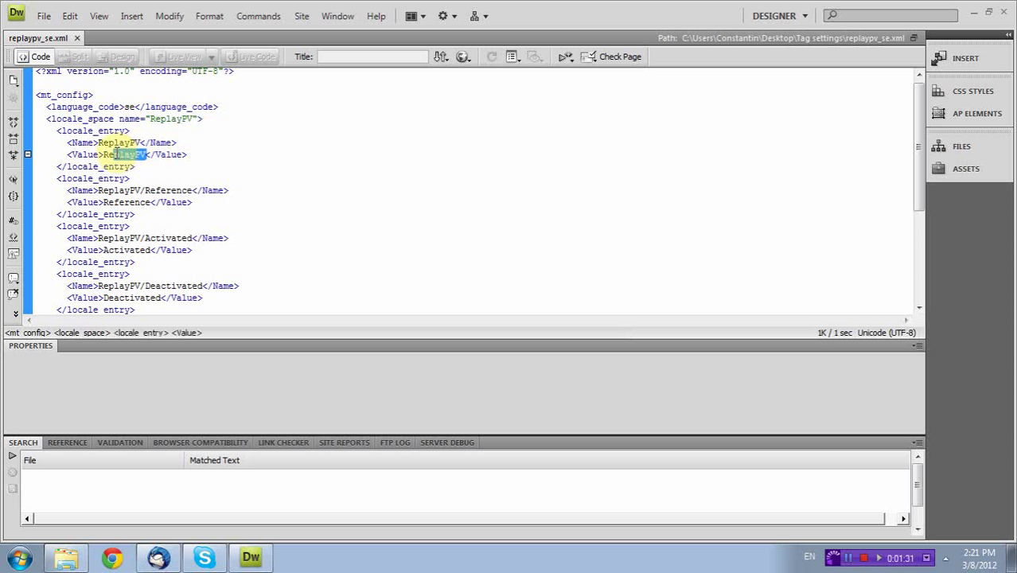
pyautogui.click(234, 165)
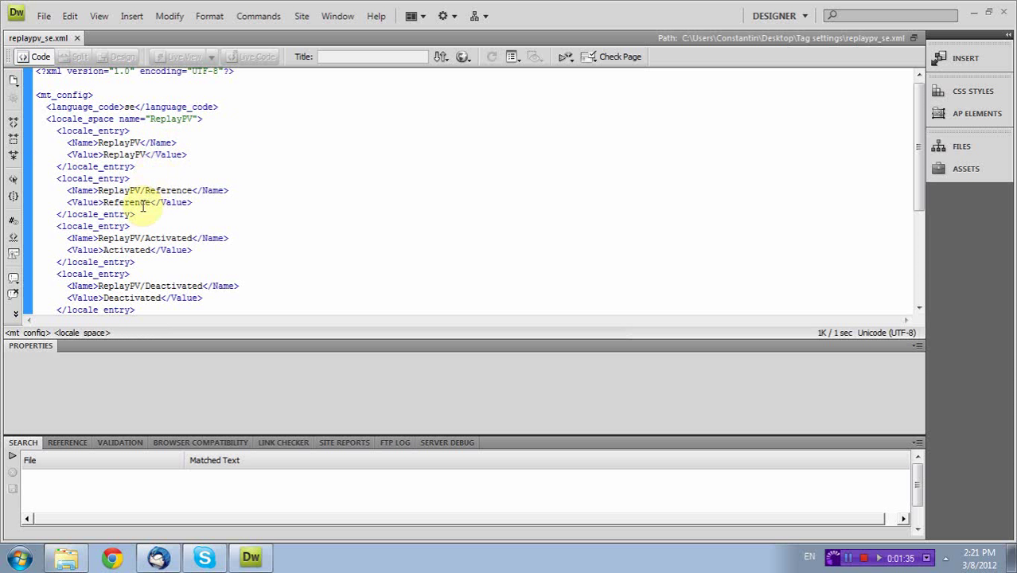
pyautogui.moveTo(102, 189); pyautogui.dragTo(194, 188)
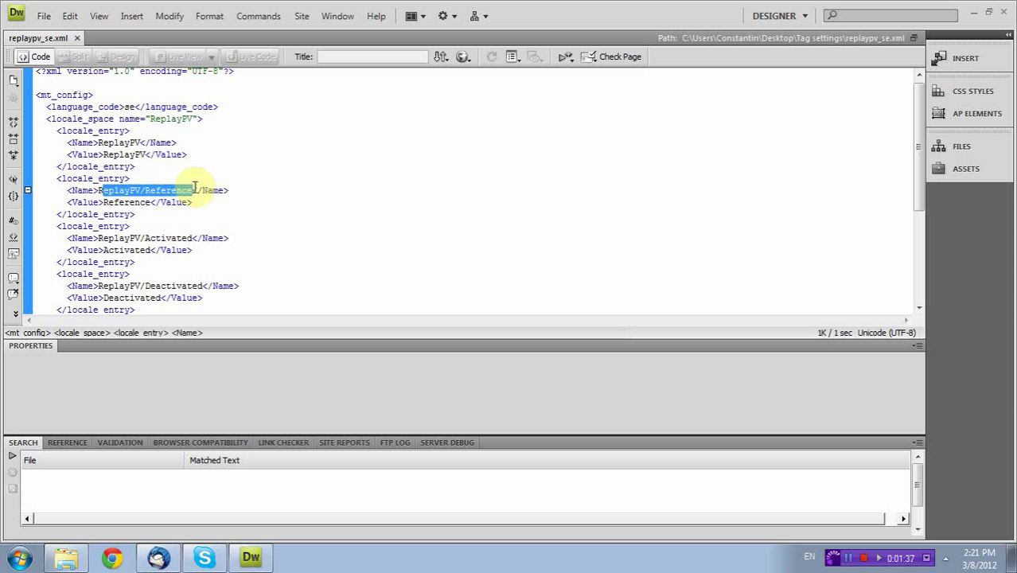
pyautogui.click(261, 188)
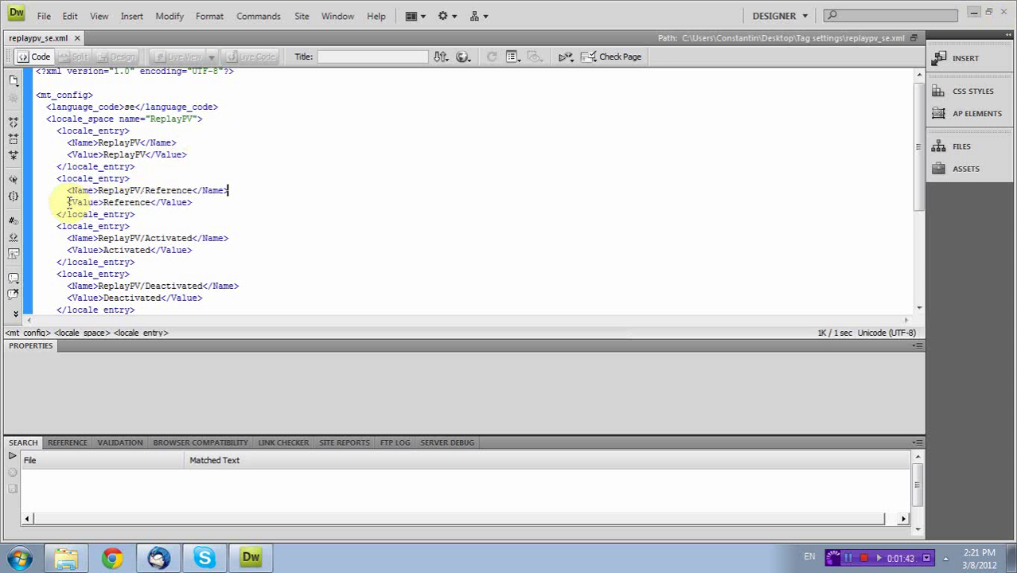
pyautogui.moveTo(66, 202); pyautogui.dragTo(194, 202)
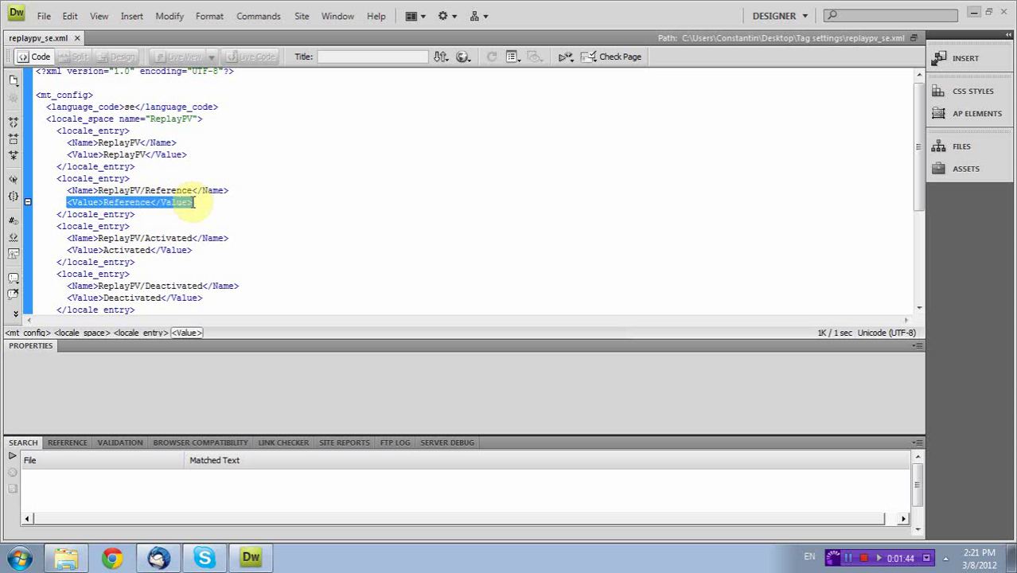
pyautogui.click(140, 202)
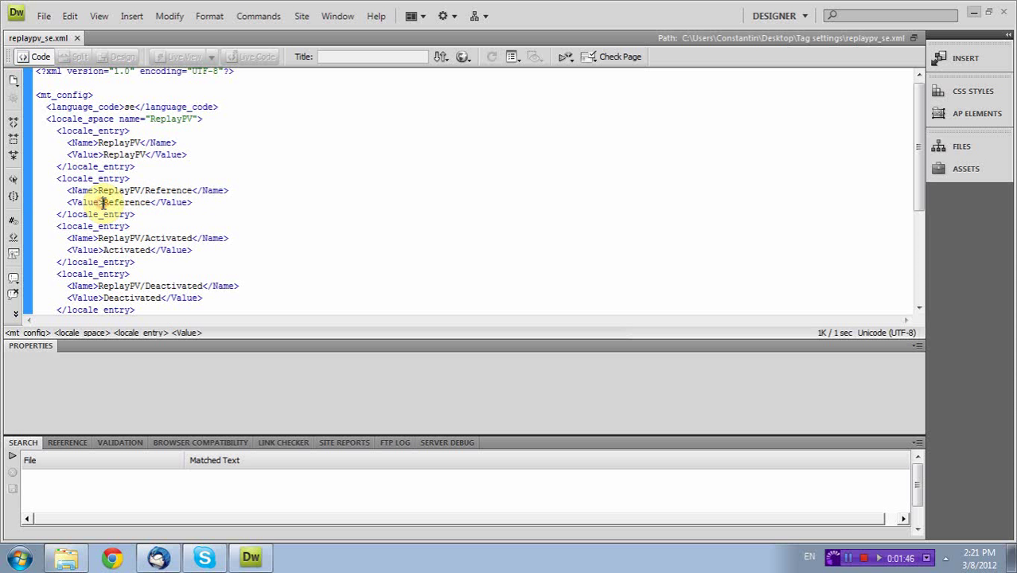
pyautogui.moveTo(64, 199); pyautogui.dragTo(197, 203)
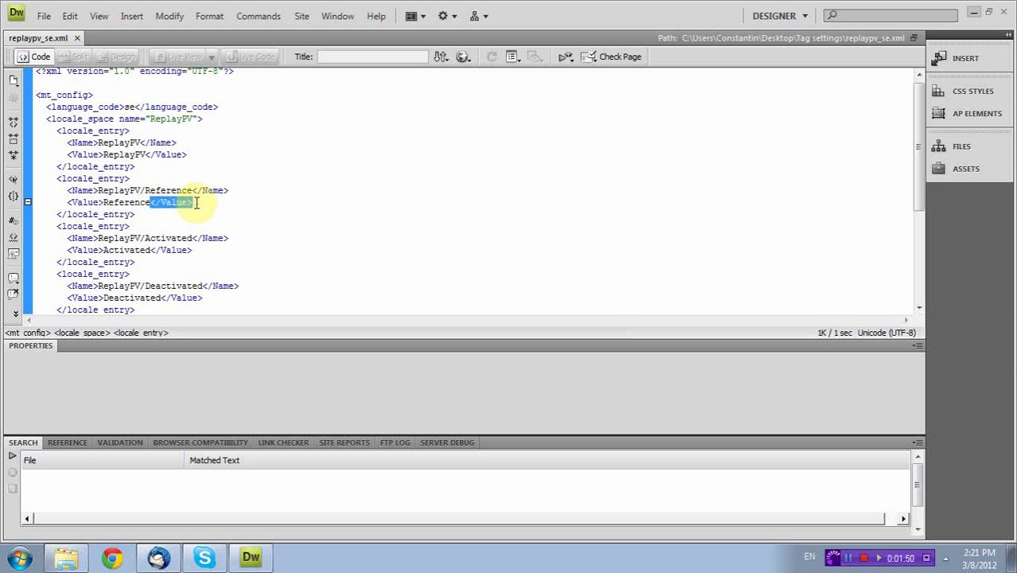
pyautogui.moveTo(57, 201); pyautogui.dragTo(101, 202)
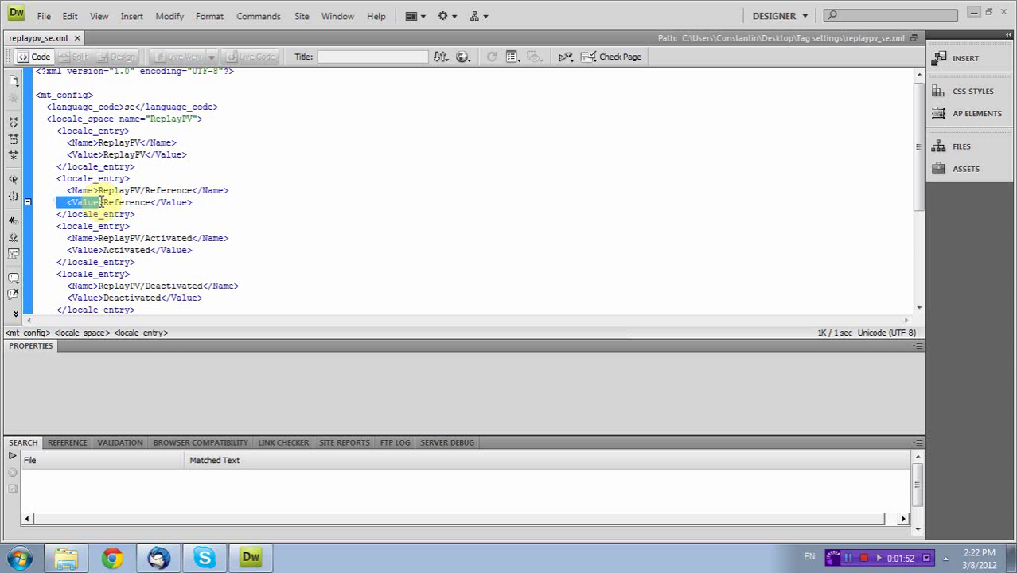
pyautogui.click(162, 202)
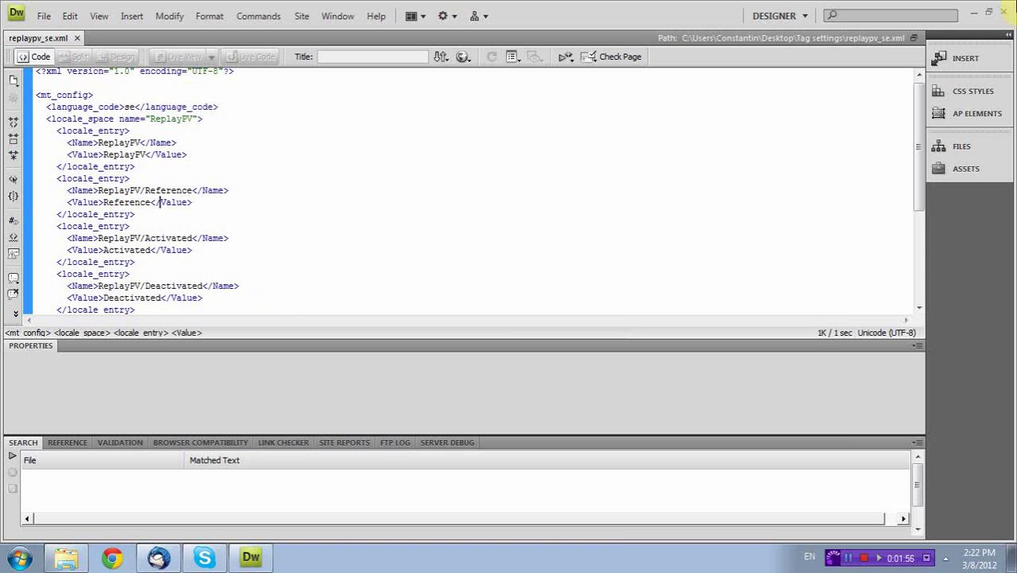
# Close the XML code editor and start SDL Trados TagEditor without launching Translator's Workbench.
pyautogui.click(1007, 13)
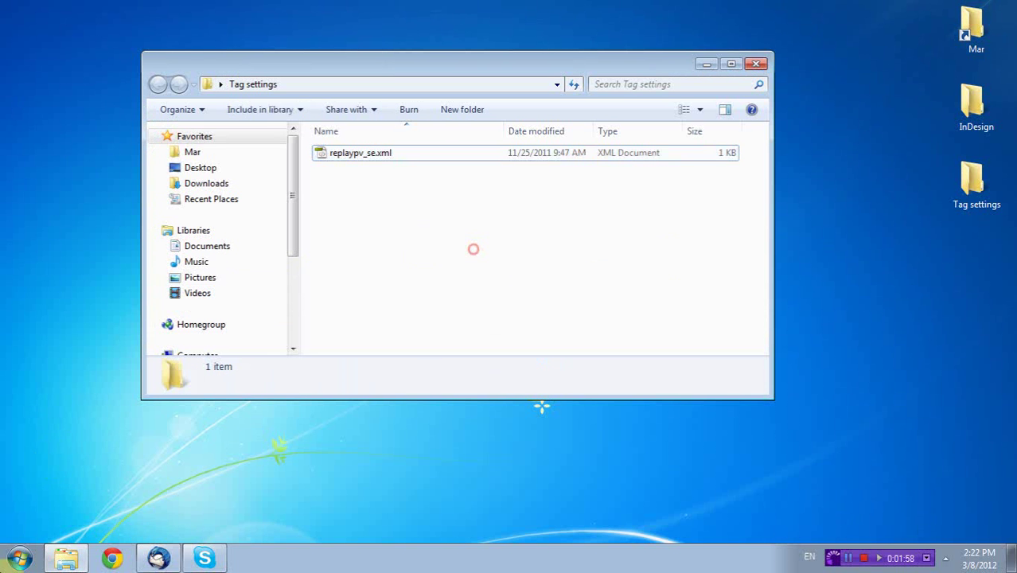
pyautogui.press('super')
pyautogui.click(94, 357)
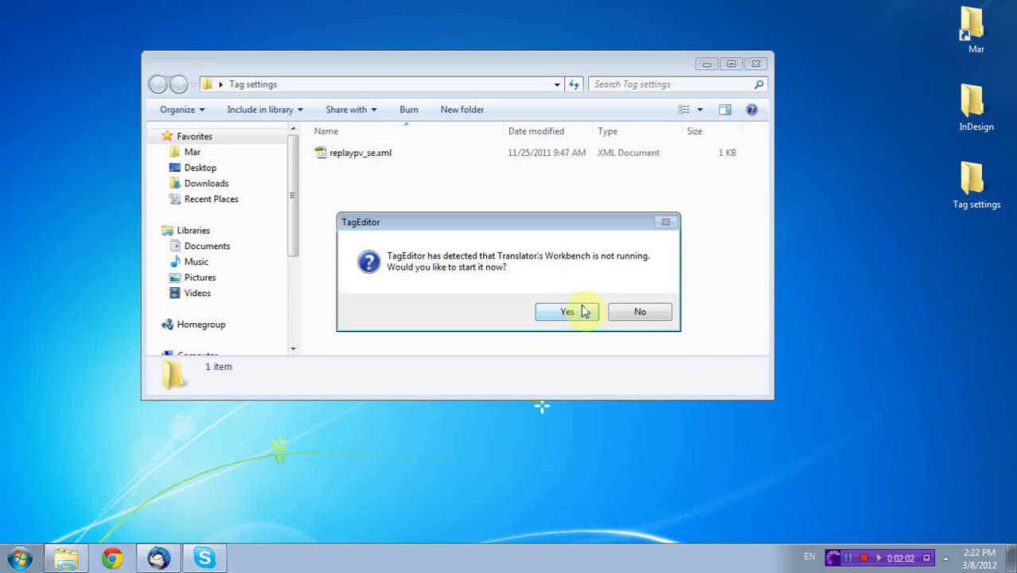
pyautogui.click(640, 312)
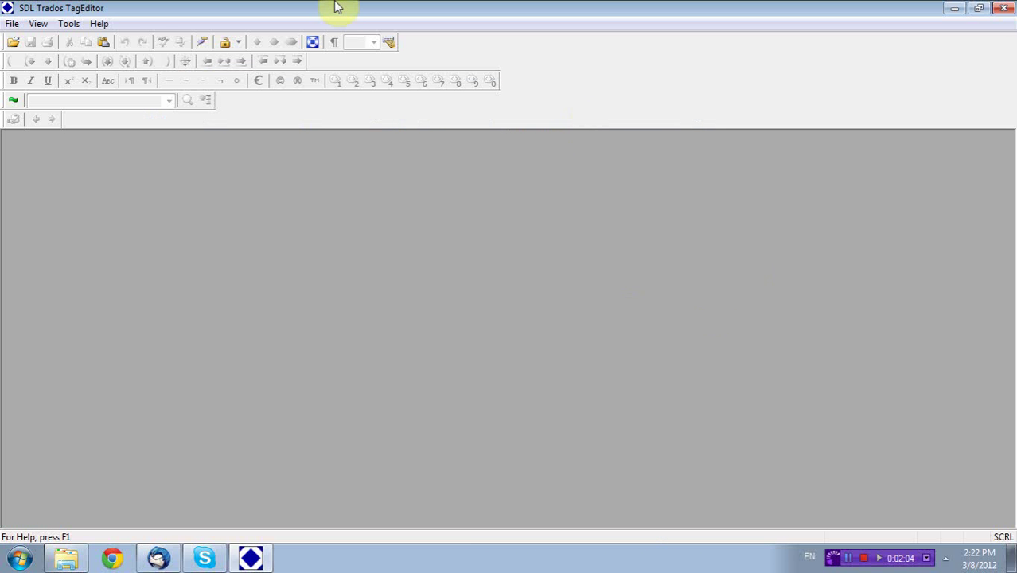
# Shrink the TagEditor window beside the Tag settings folder and load replaypv_se.xml into it.
pyautogui.doubleClick(380, 8)
pyautogui.moveTo(558, 225); pyautogui.dragTo(622, 159)
pyautogui.moveTo(338, 155); pyautogui.dragTo(483, 330)
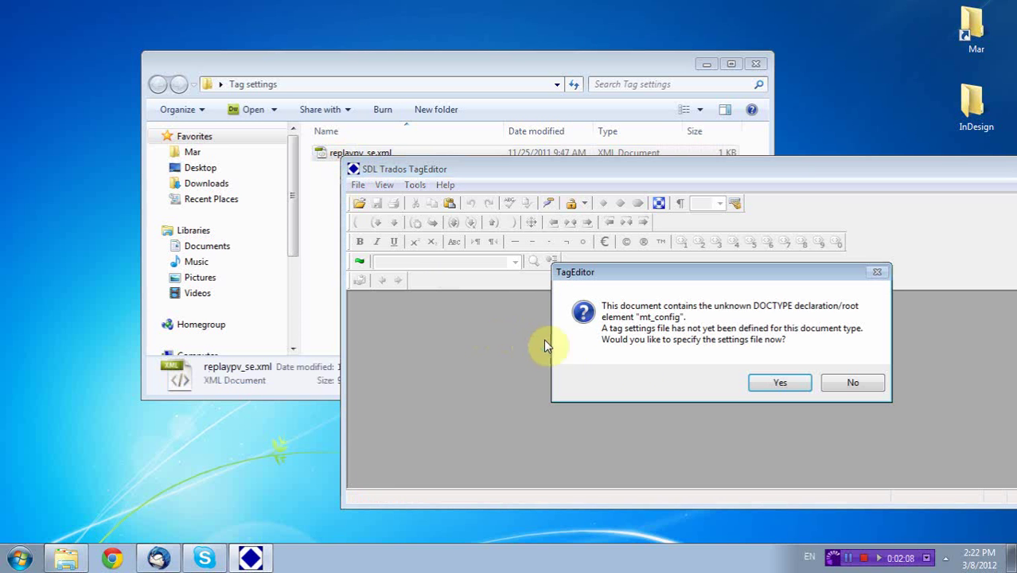
# Try opening the document with the Predefined HTML Settings despite the root-element mismatch, then close it.
pyautogui.moveTo(733, 273); pyautogui.dragTo(630, 212)
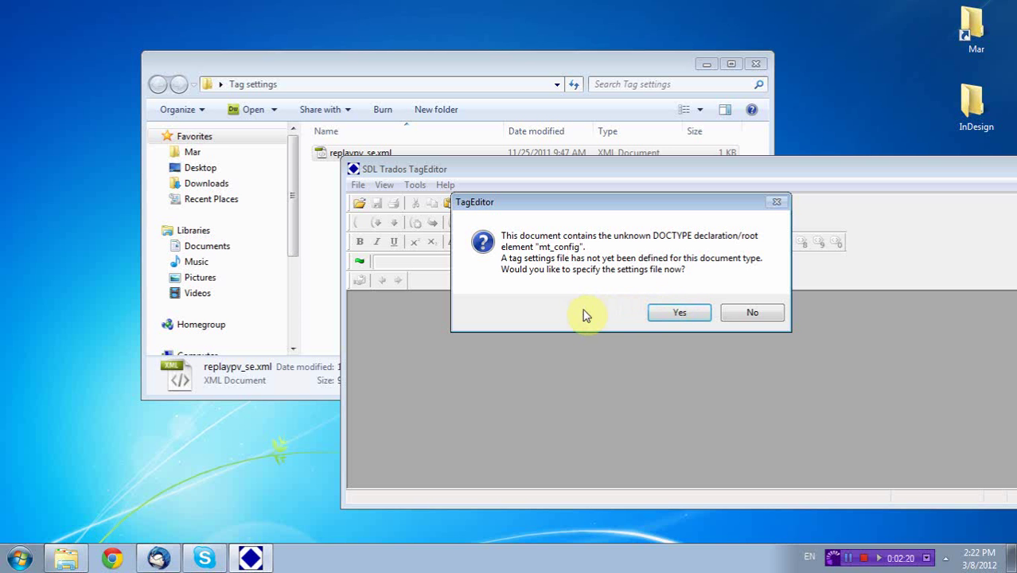
pyautogui.click(664, 319)
pyautogui.moveTo(659, 236); pyautogui.dragTo(553, 137)
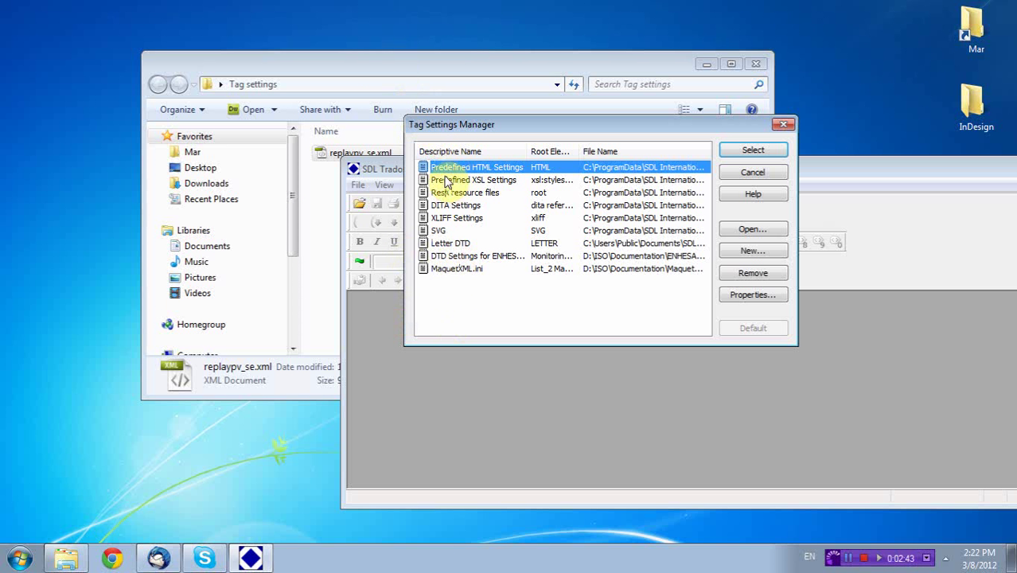
pyautogui.click(489, 325)
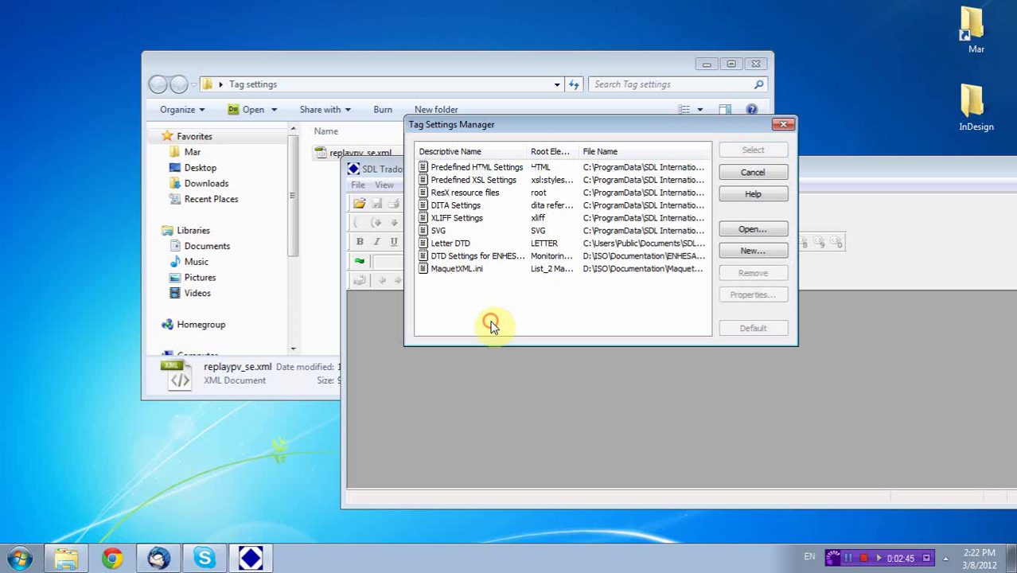
pyautogui.click(472, 168)
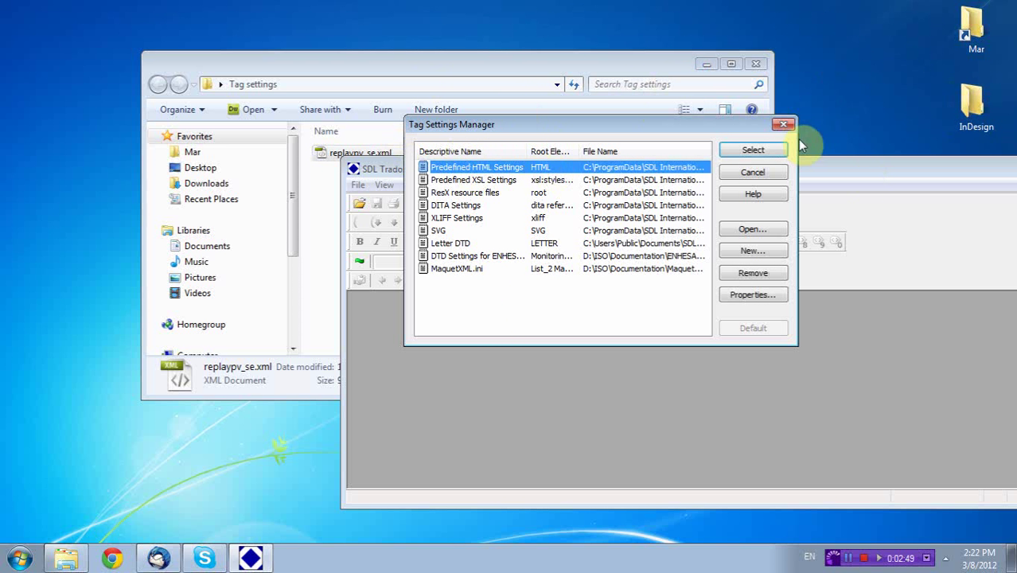
pyautogui.click(760, 151)
pyautogui.moveTo(765, 276); pyautogui.dragTo(745, 167)
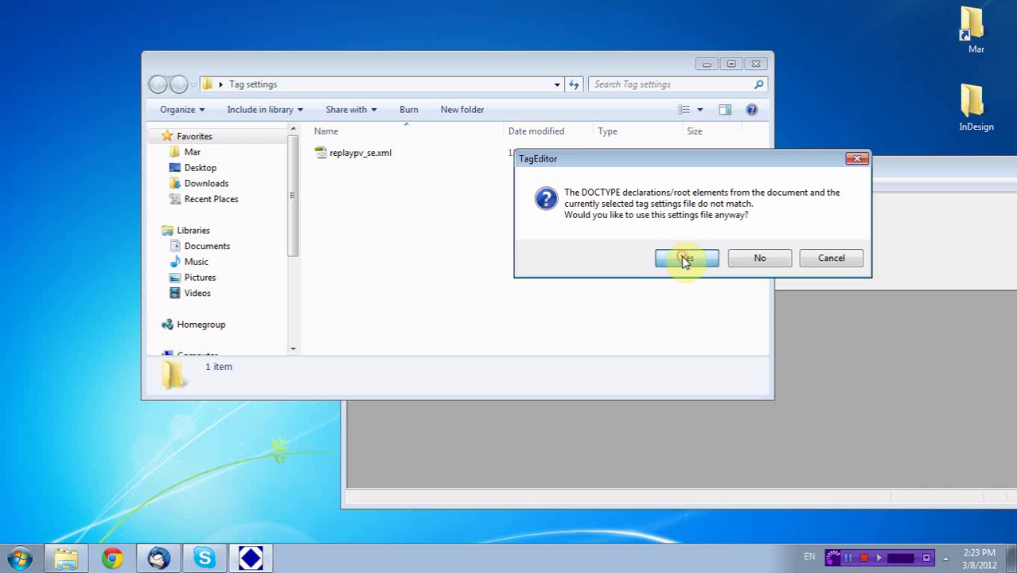
pyautogui.click(685, 259)
pyautogui.doubleClick(672, 172)
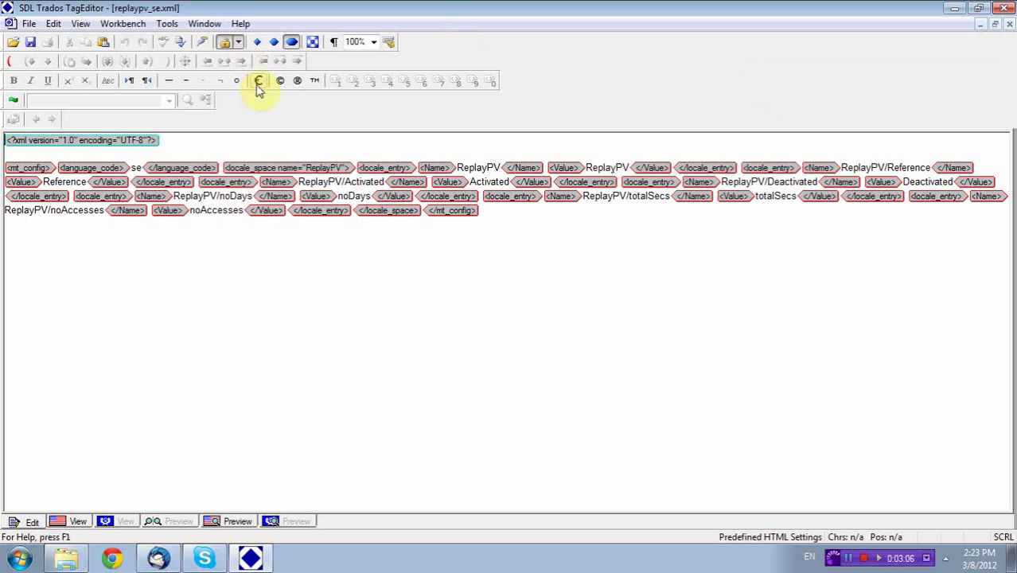
pyautogui.click(1010, 24)
# Look over the tag settings files listed in the Tag Settings Manager and close it without changes.
pyautogui.click(79, 25)
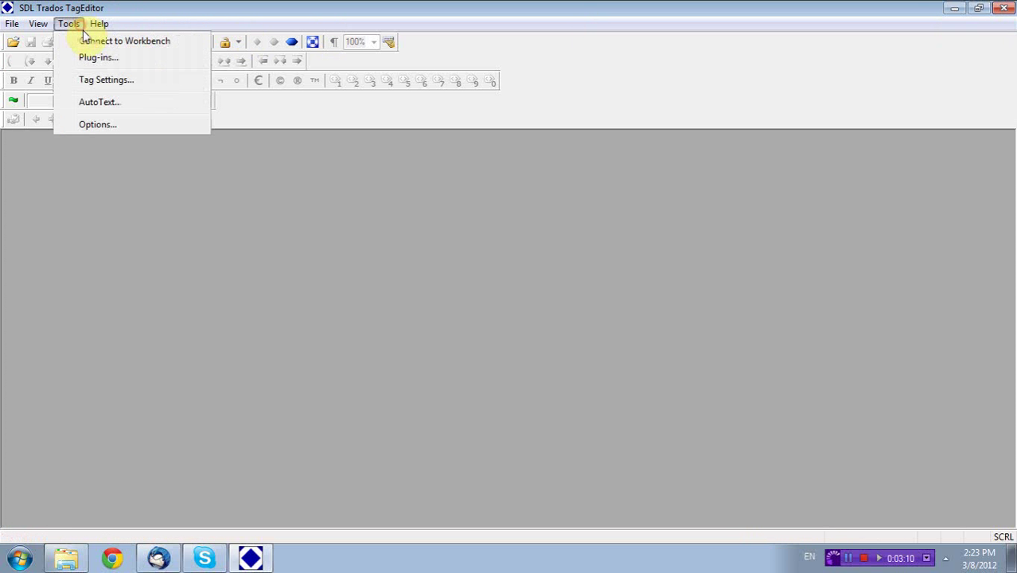
pyautogui.click(109, 82)
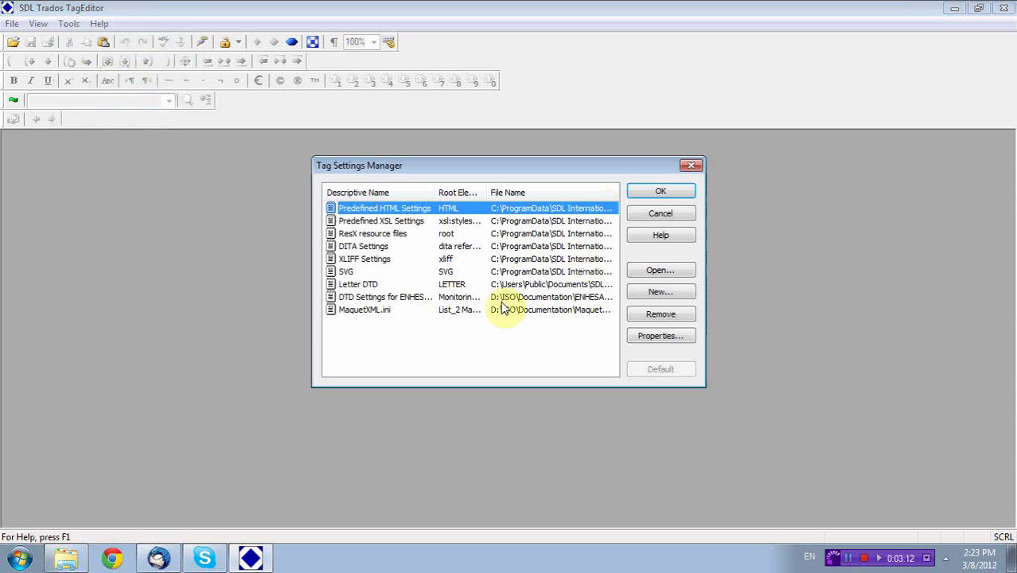
pyautogui.click(689, 164)
pyautogui.click(68, 23)
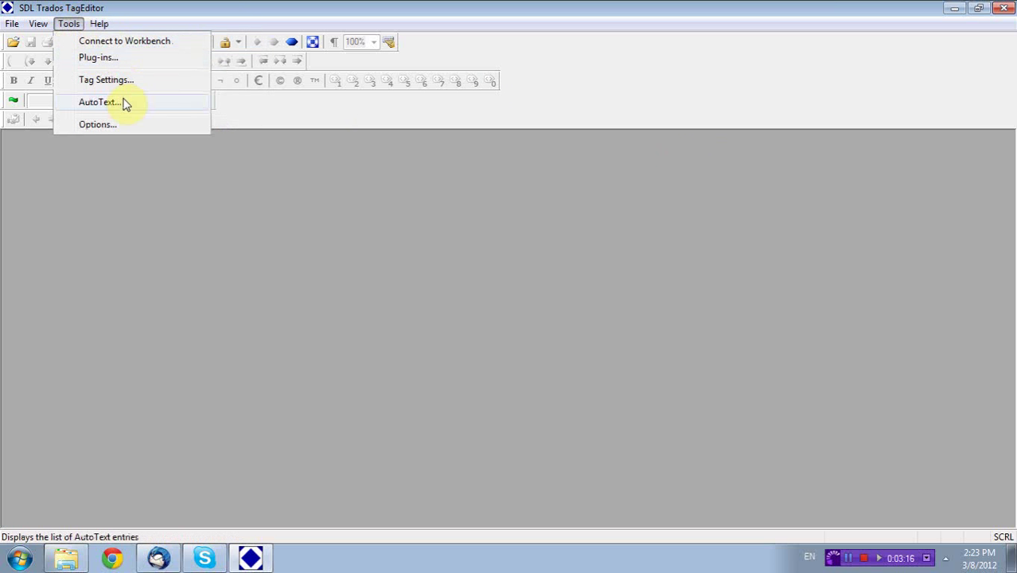
pyautogui.click(143, 82)
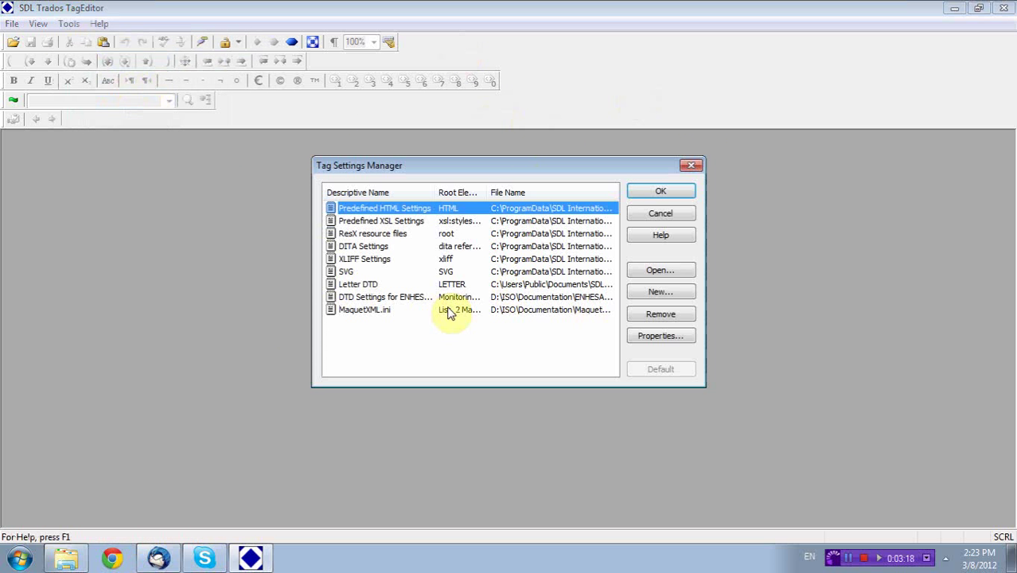
pyautogui.click(366, 236)
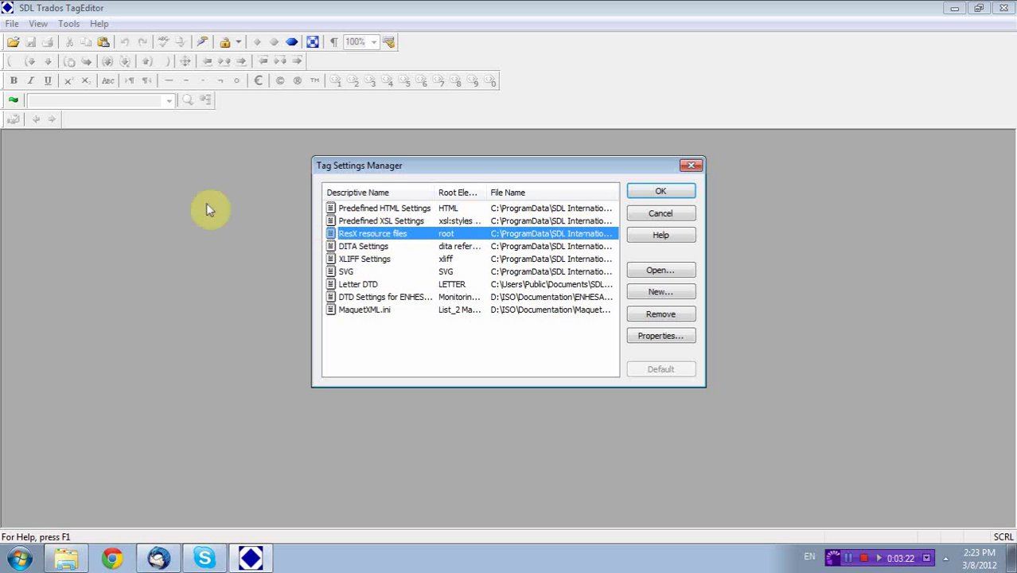
pyautogui.click(701, 168)
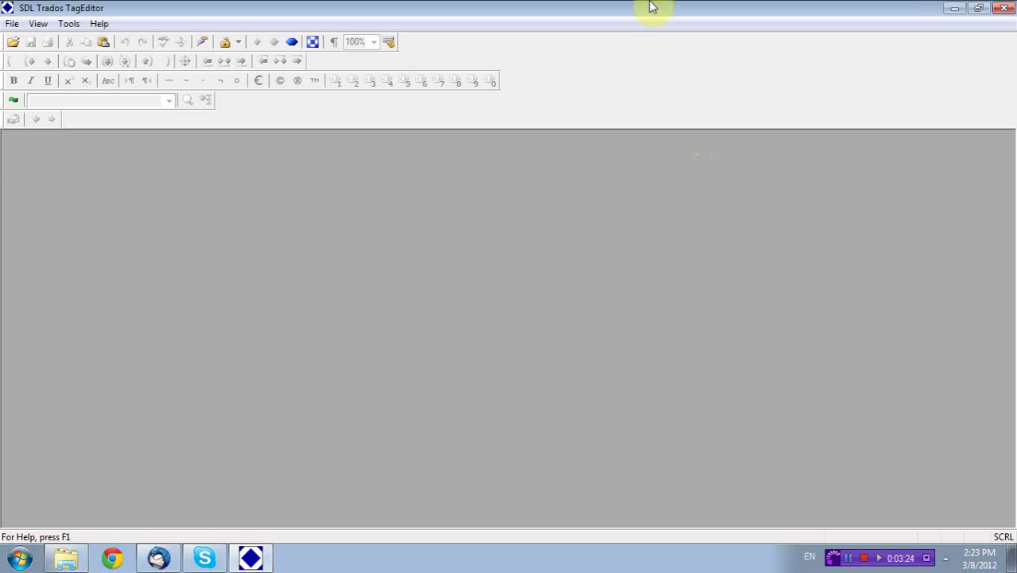
# Load replaypv_se.xml from the Tag settings folder using the ResX resource files settings, accept the root-element mismatch, and maximize TagEditor.
pyautogui.doubleClick(651, 5)
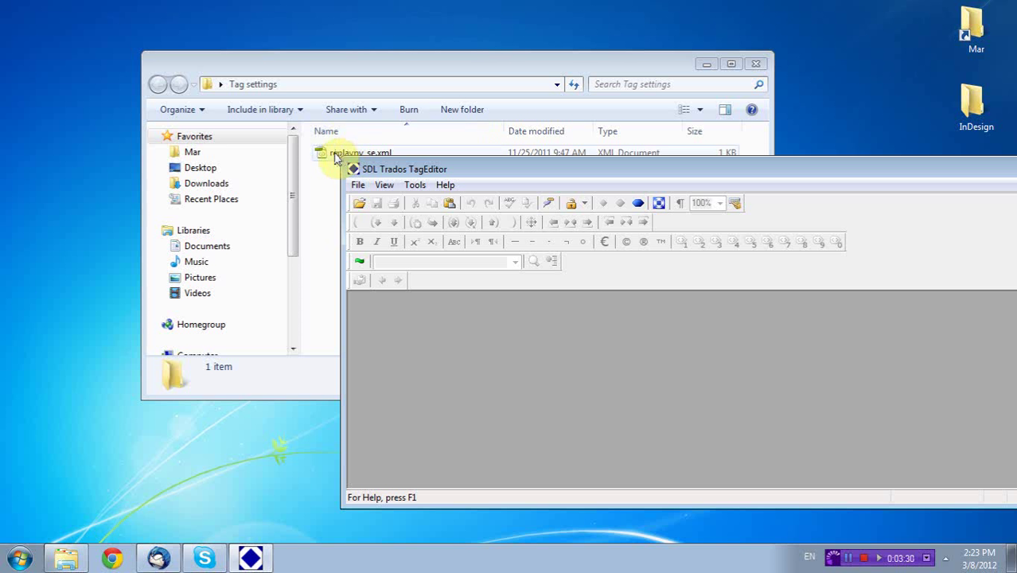
pyautogui.moveTo(334, 160); pyautogui.dragTo(561, 350)
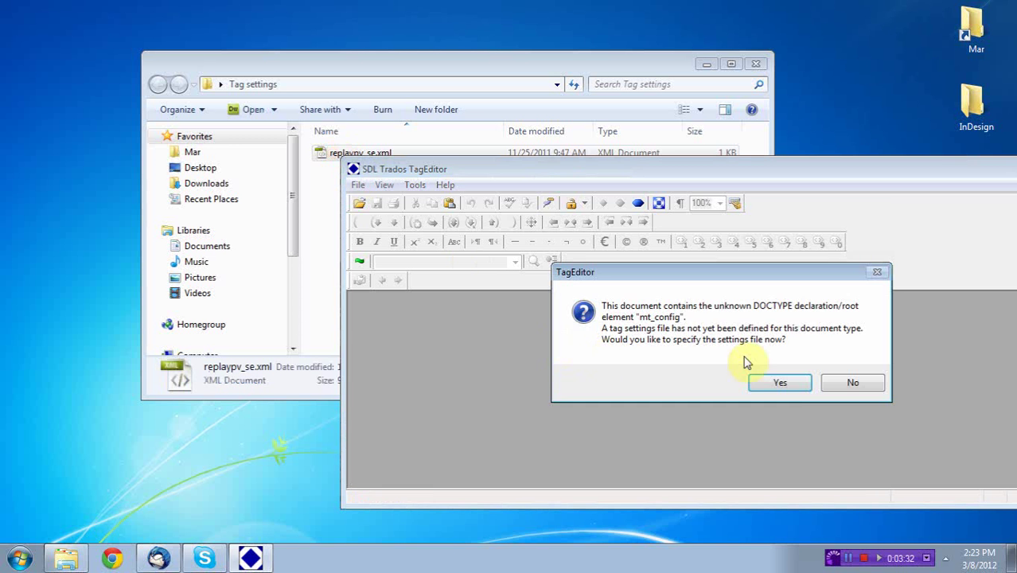
pyautogui.click(783, 381)
pyautogui.click(619, 296)
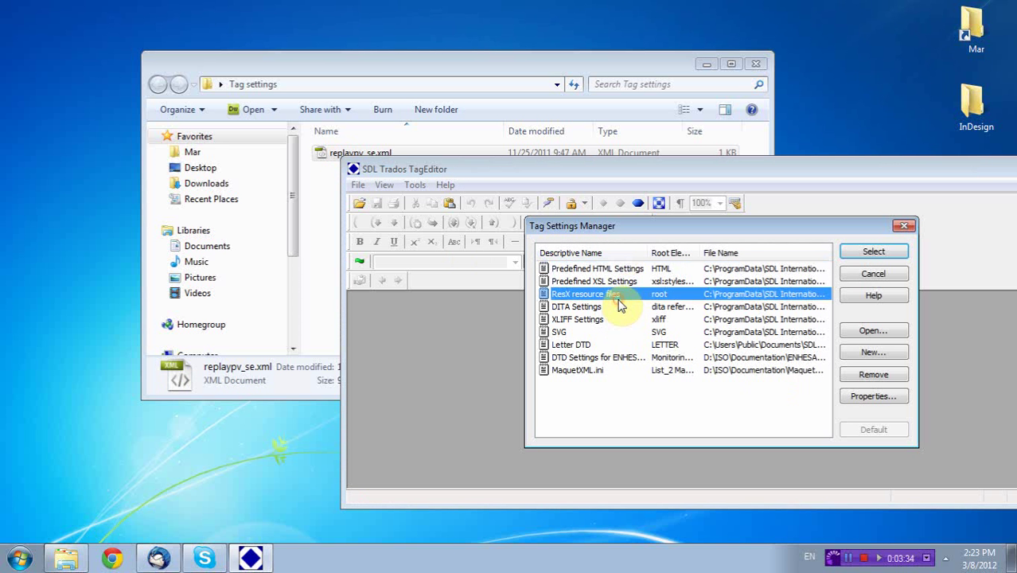
pyautogui.click(873, 252)
pyautogui.click(719, 372)
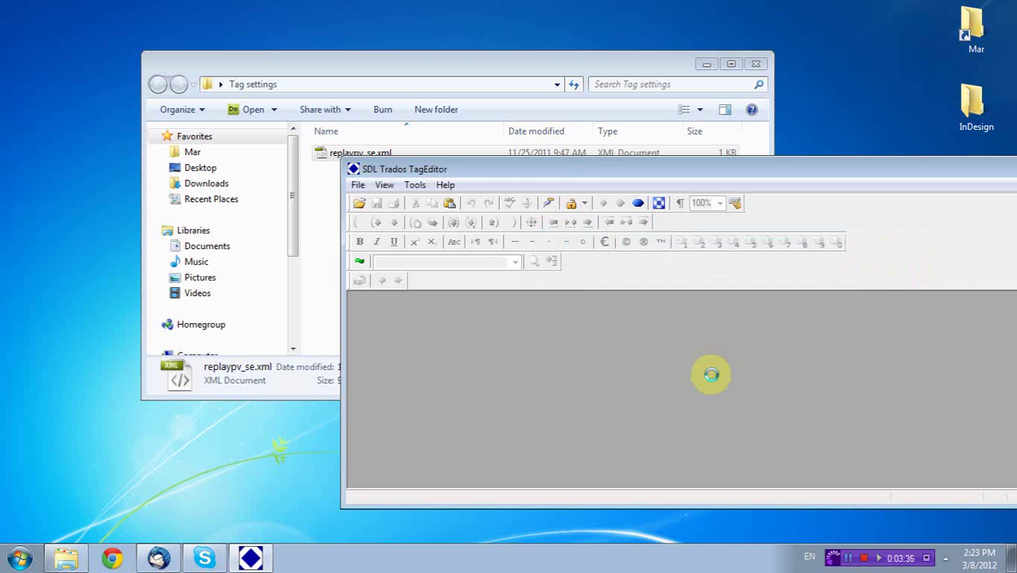
pyautogui.doubleClick(603, 169)
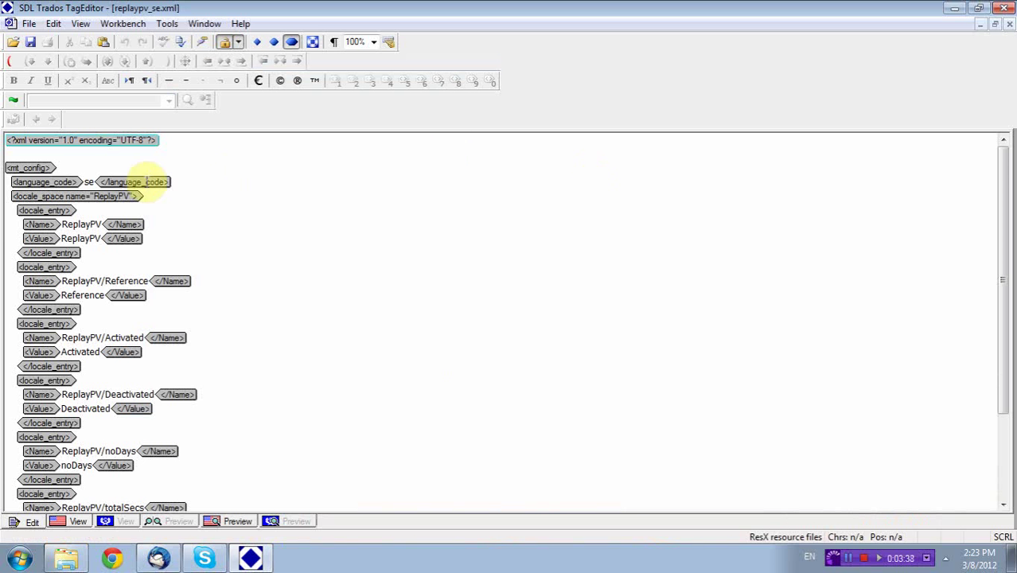
# Examine the tag structure of replaypv_se.xml, from the mt_config root through language_code and locale_space to the Name and Value tags.
pyautogui.scroll(-3, 170, 345)
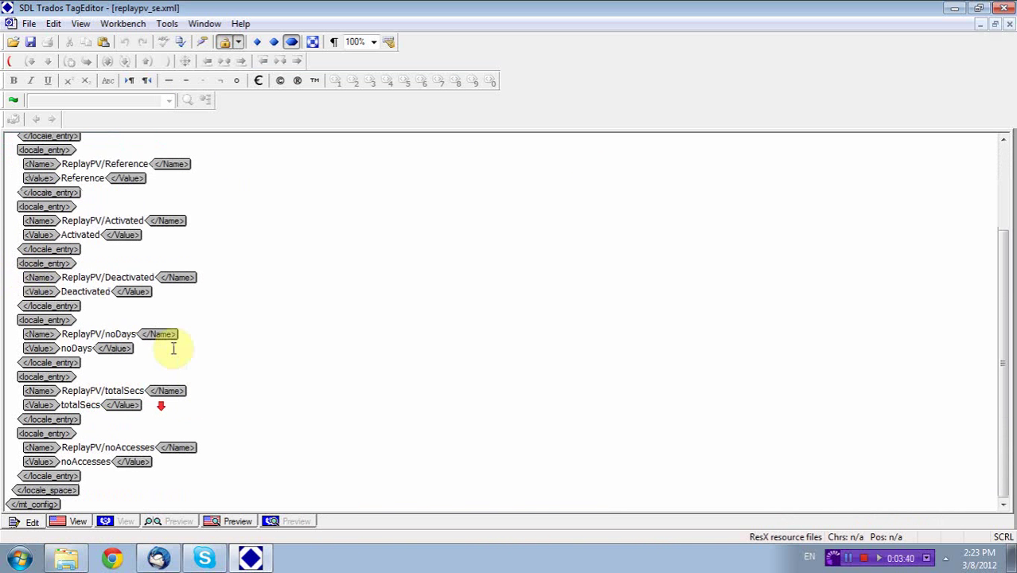
pyautogui.scroll(3, 75, 370)
pyautogui.scroll(-3, 38, 286)
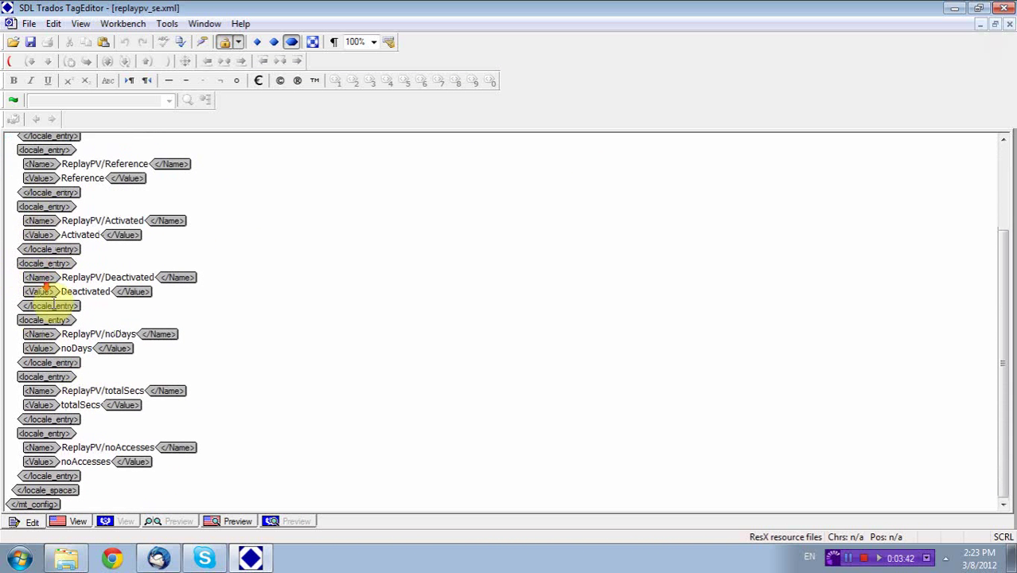
pyautogui.scroll(2, 176, 337)
pyautogui.scroll(1, 176, 337)
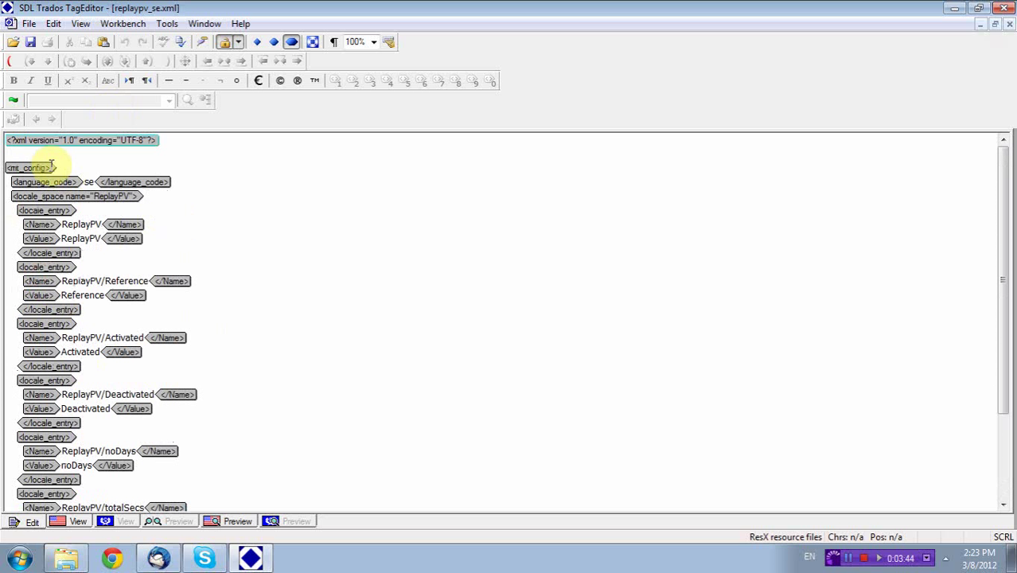
pyautogui.moveTo(11, 169); pyautogui.dragTo(144, 241)
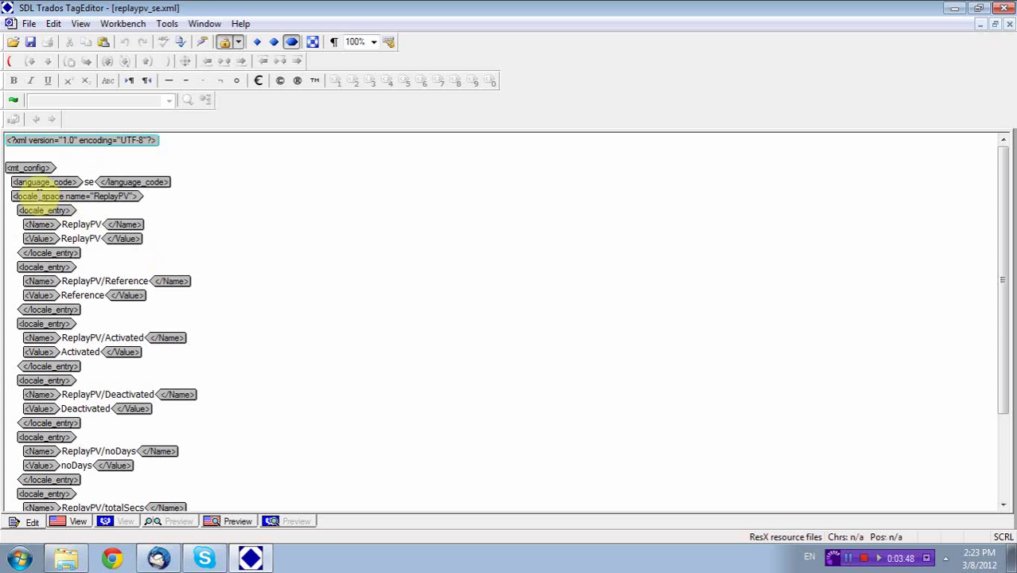
pyautogui.moveTo(14, 182); pyautogui.dragTo(197, 205)
pyautogui.click(196, 206)
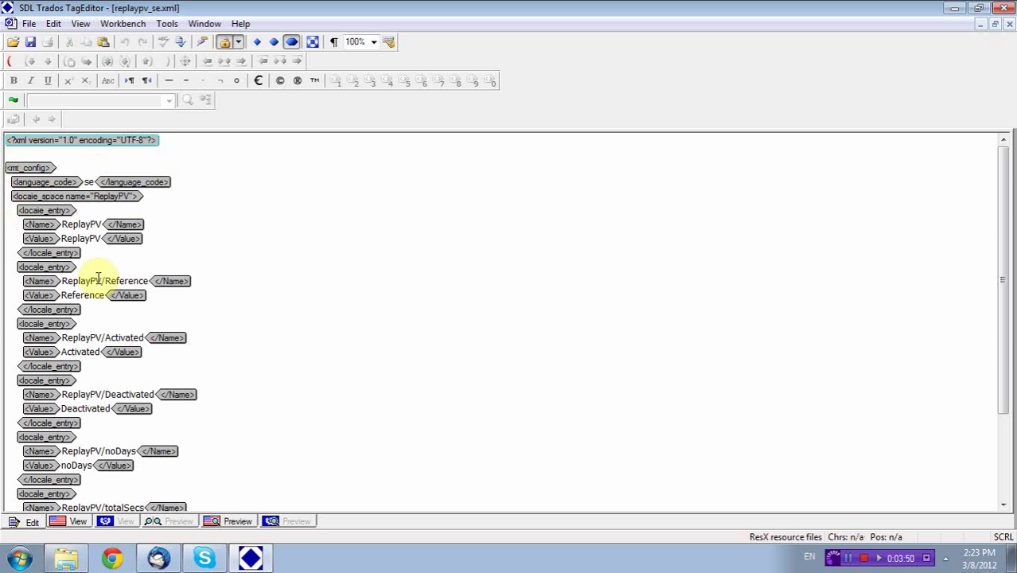
pyautogui.moveTo(22, 211)
pyautogui.mouseDown()
pyautogui.moveTo(28, 230)
pyautogui.moveTo(163, 225)
pyautogui.moveTo(11, 225)
pyautogui.moveTo(132, 223)
pyautogui.moveTo(24, 225)
pyautogui.mouseUp()
pyautogui.click(189, 232)
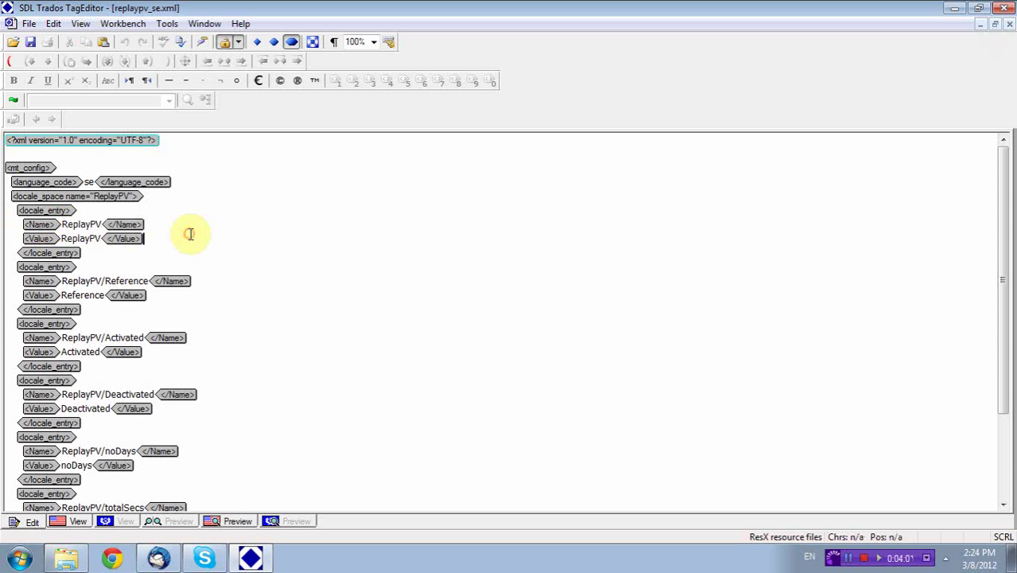
pyautogui.moveTo(147, 224); pyautogui.dragTo(15, 225)
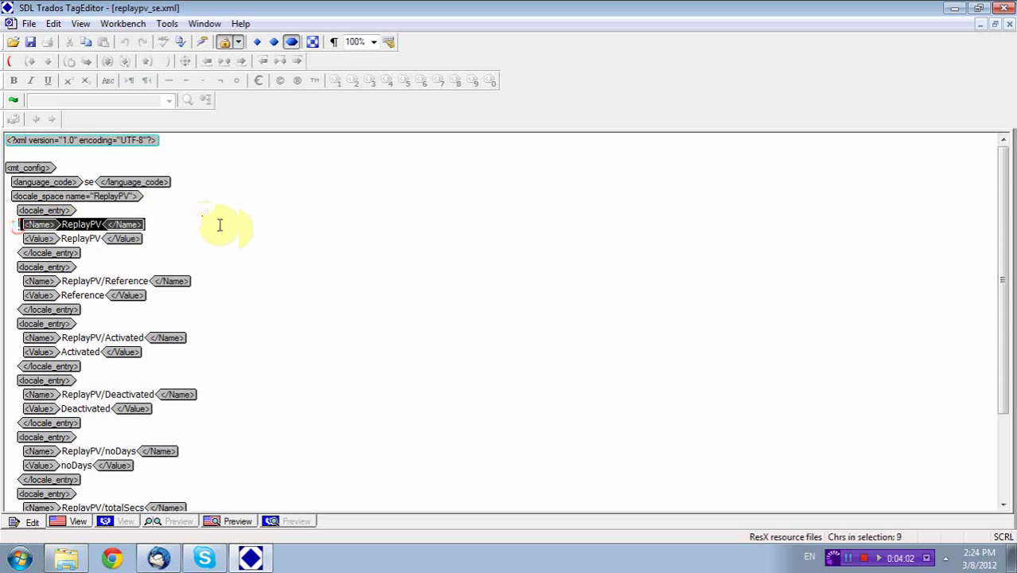
# Open the Tag Settings Manager and select the ResX resource files entry to see where its settings file is stored.
pyautogui.click(167, 25)
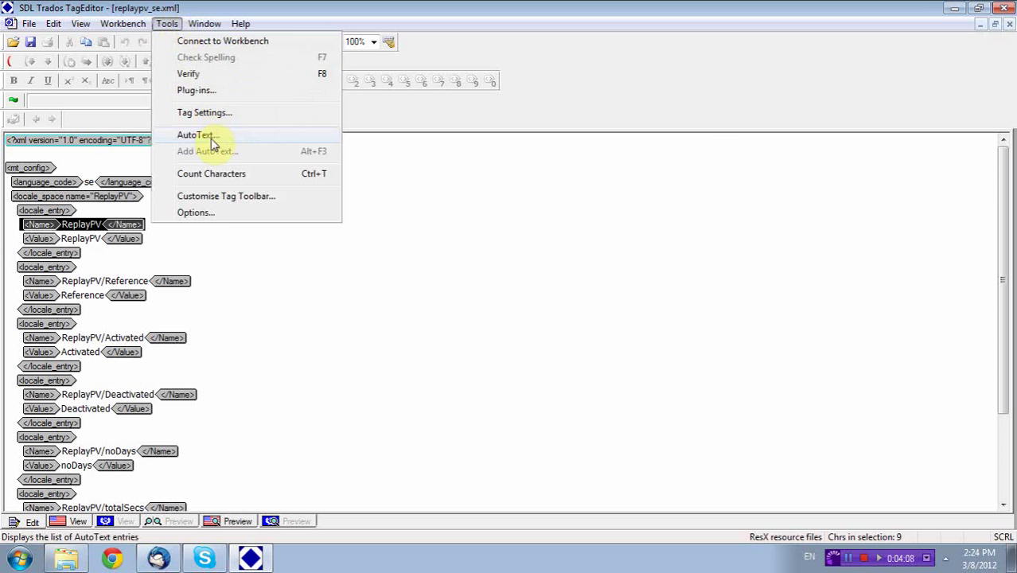
pyautogui.click(208, 112)
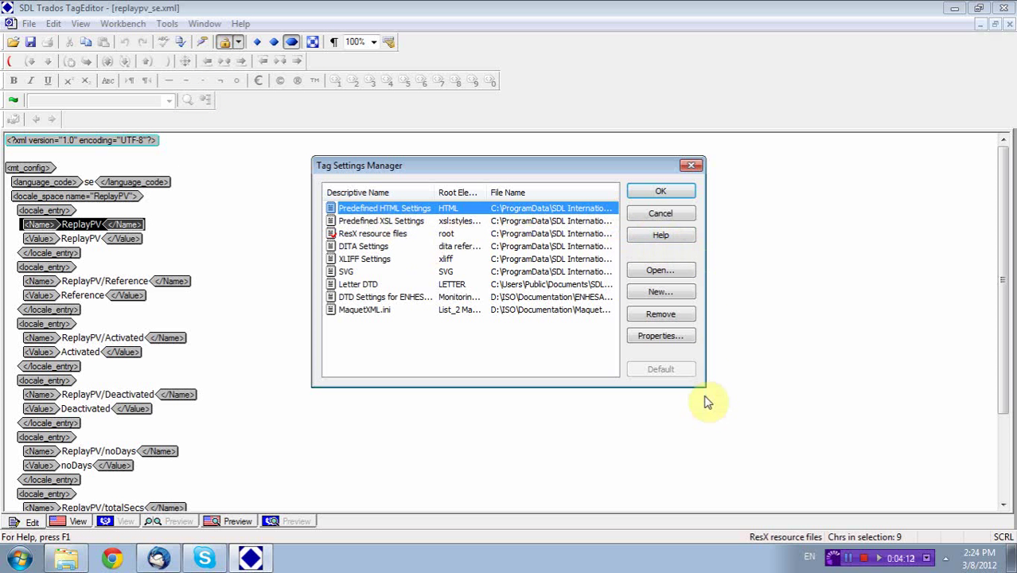
pyautogui.click(527, 236)
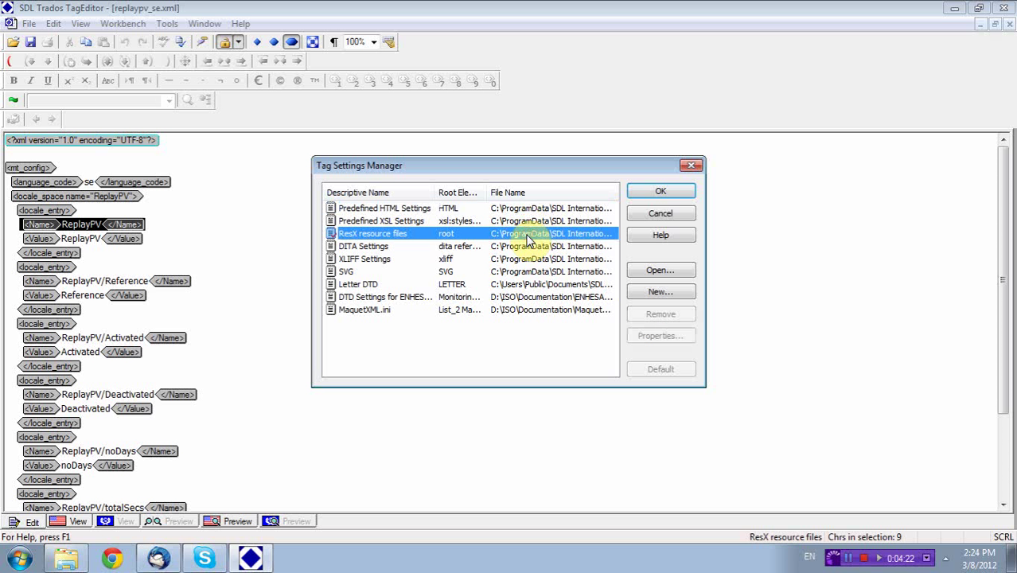
# Browse to the WINDOWS (C:) drive and set the folder options to show hidden files, folders, and drives.
pyautogui.click(18, 559)
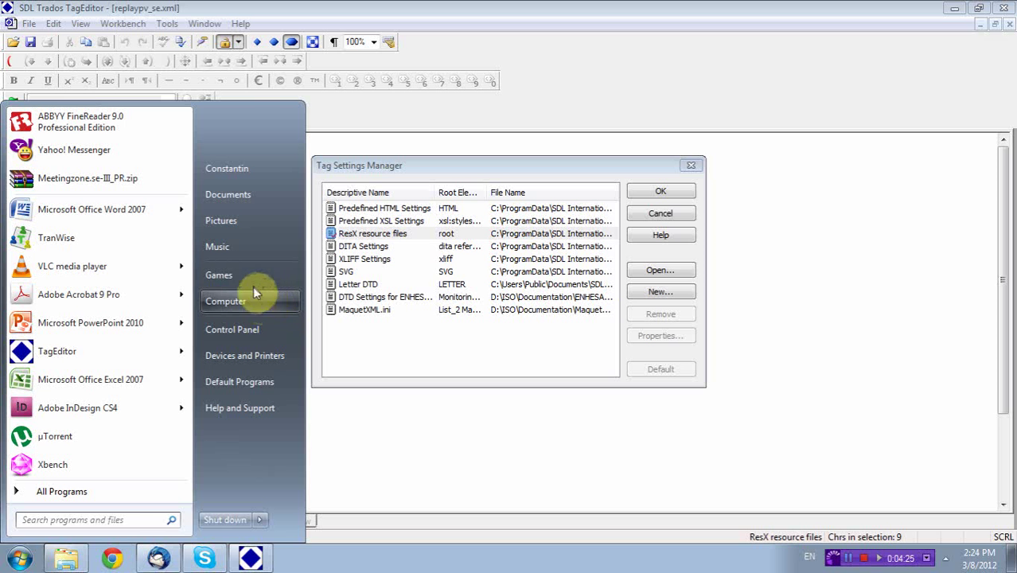
pyautogui.click(213, 303)
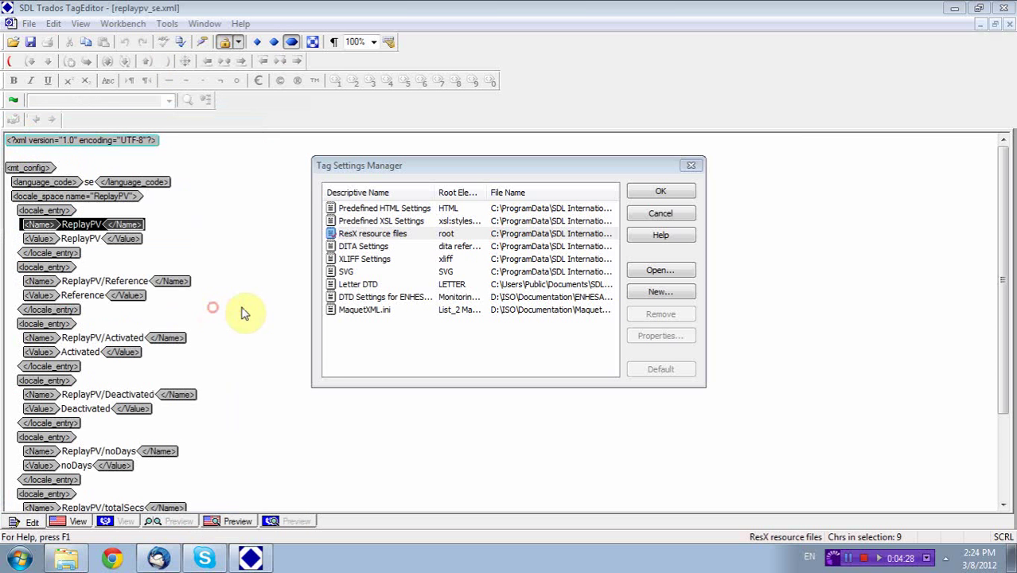
pyautogui.click(408, 177)
pyautogui.doubleClick(409, 176)
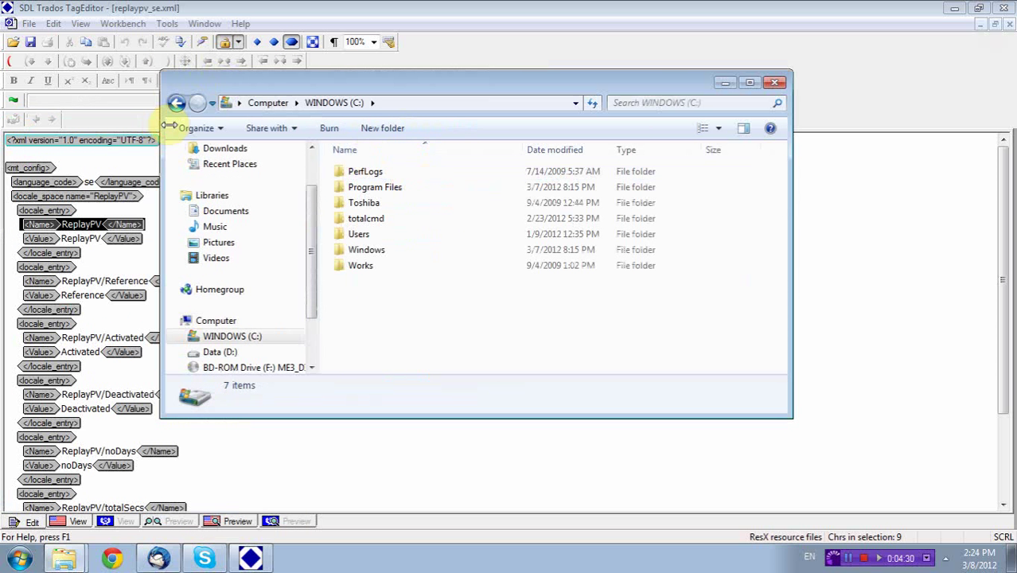
pyautogui.click(194, 129)
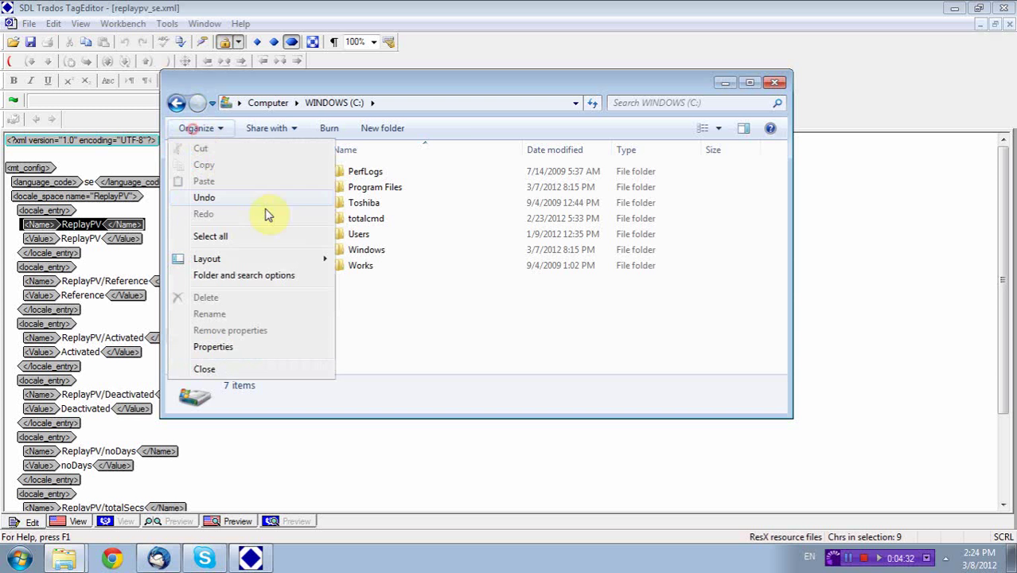
pyautogui.click(241, 276)
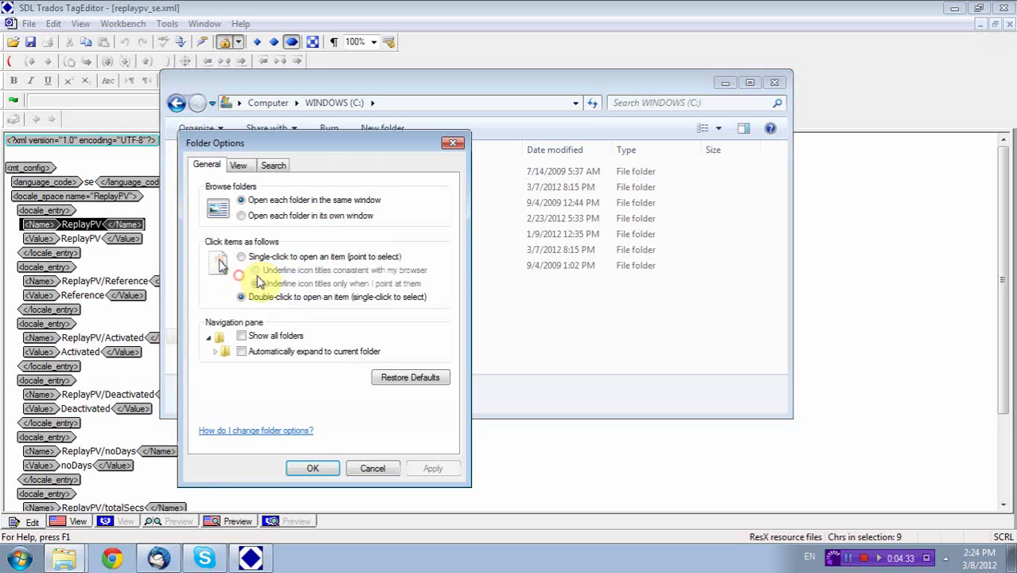
pyautogui.click(242, 166)
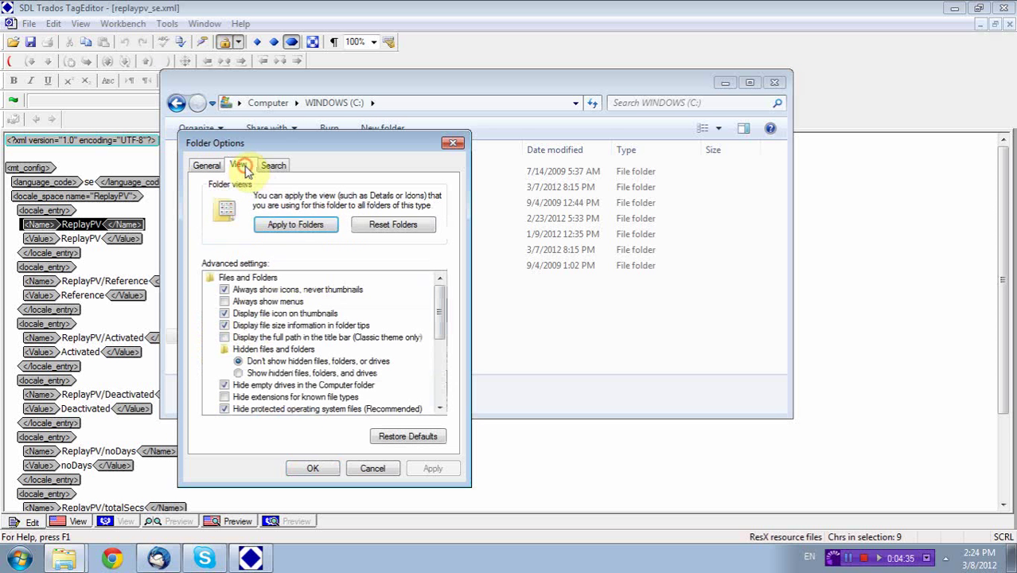
pyautogui.click(264, 374)
pyautogui.click(445, 468)
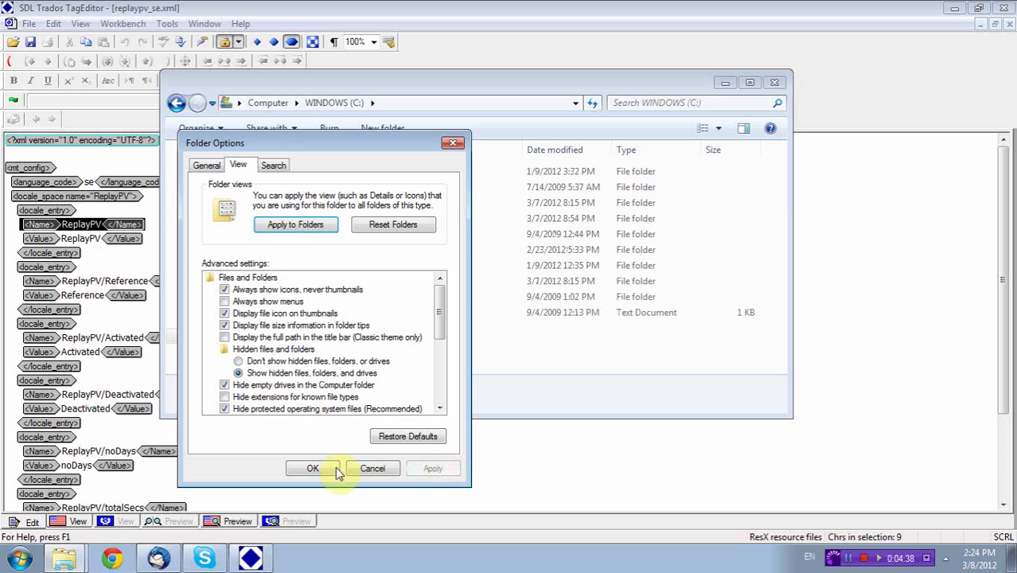
pyautogui.click(320, 468)
# Copy RESX.ini from ProgramData\SDL International\Filters on drive C: and close that folder window.
pyautogui.doubleClick(386, 219)
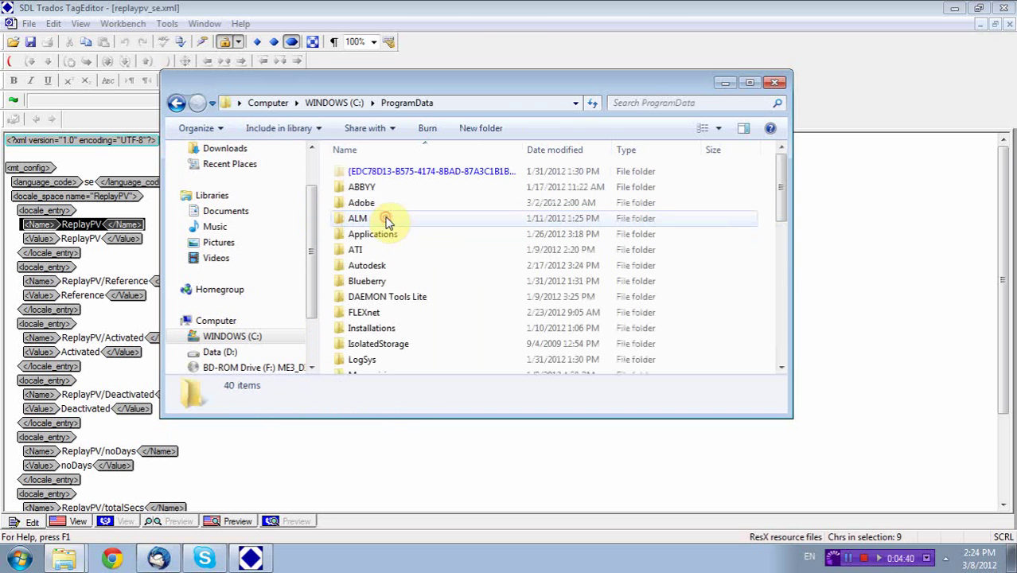
pyautogui.click(393, 265)
pyautogui.write('sdl')
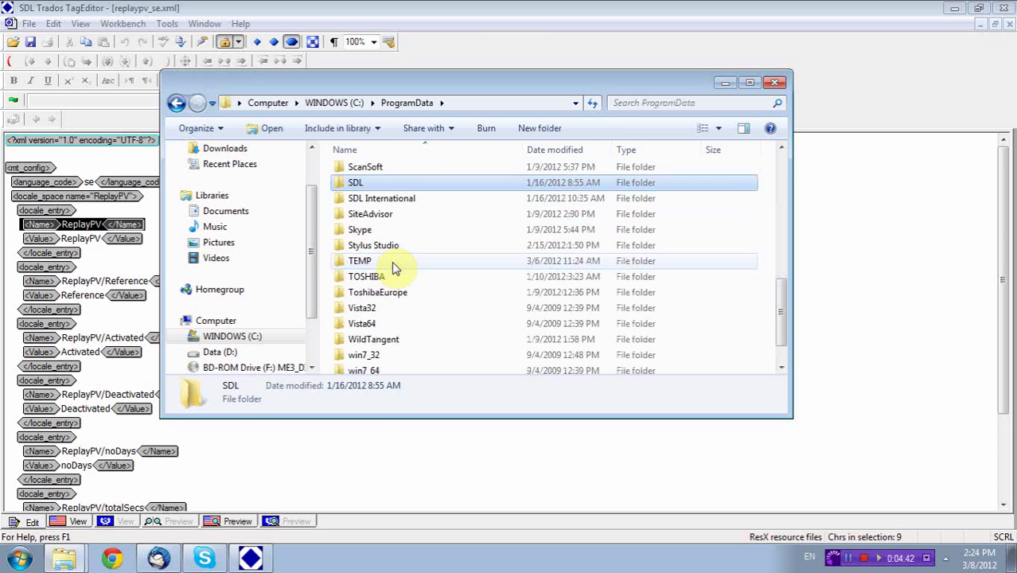
pyautogui.doubleClick(400, 198)
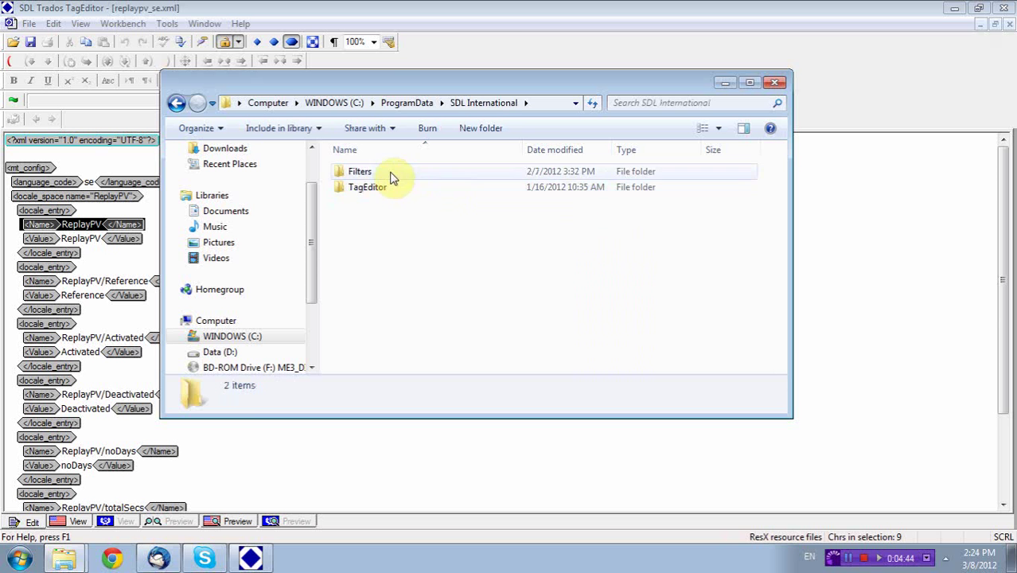
pyautogui.doubleClick(391, 175)
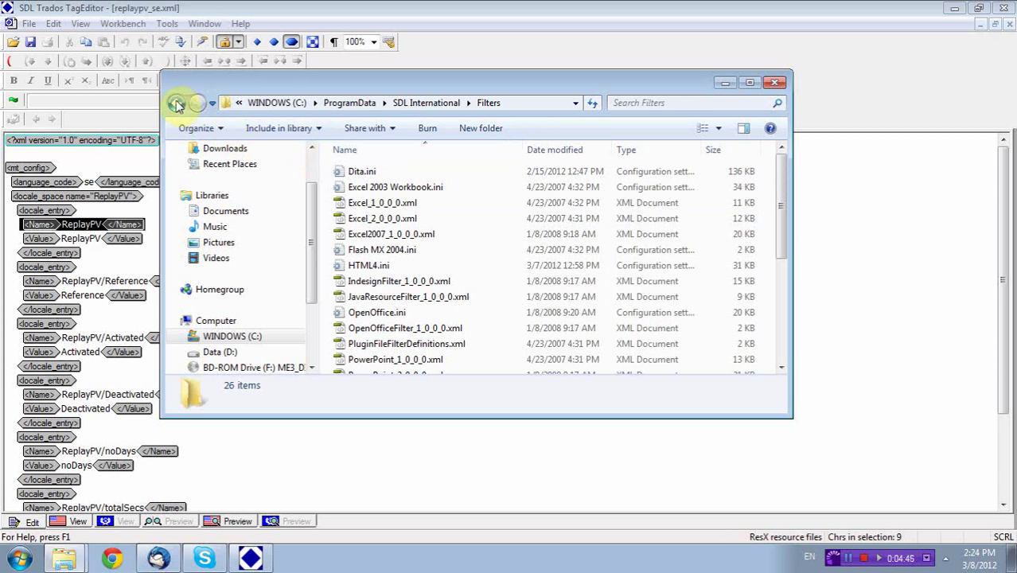
pyautogui.click(452, 239)
pyautogui.write('re')
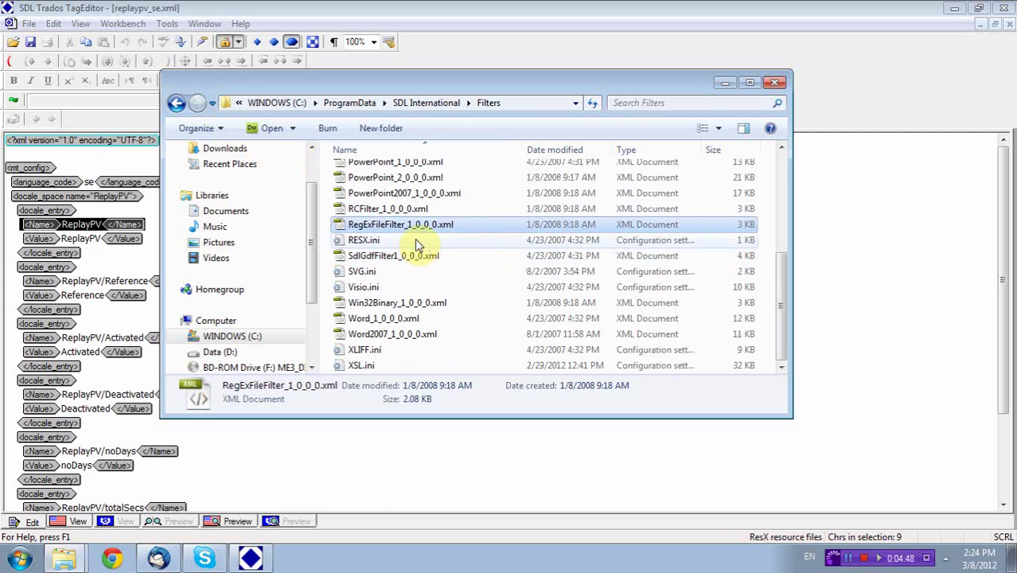
pyautogui.click(412, 239)
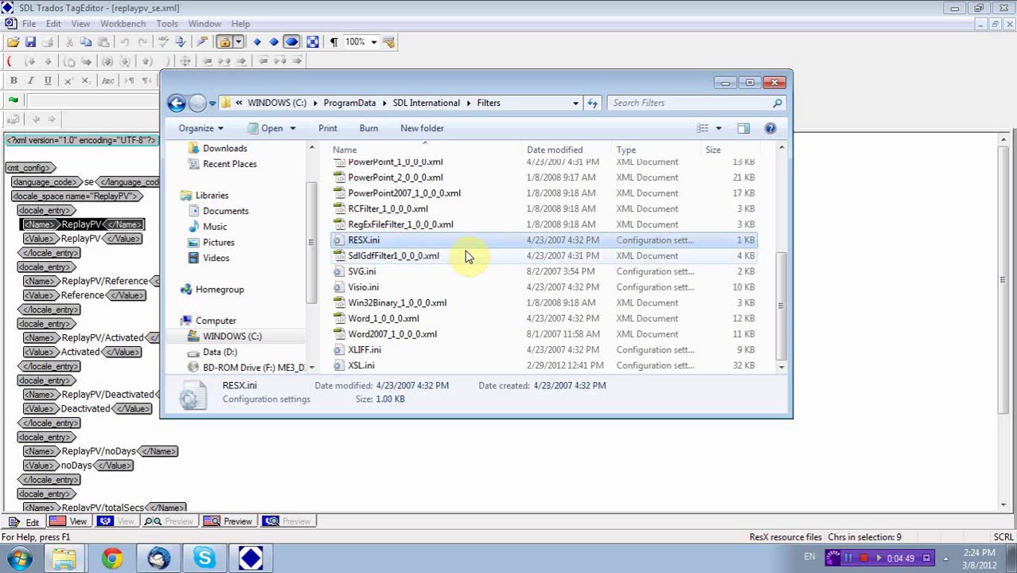
pyautogui.press('Return')
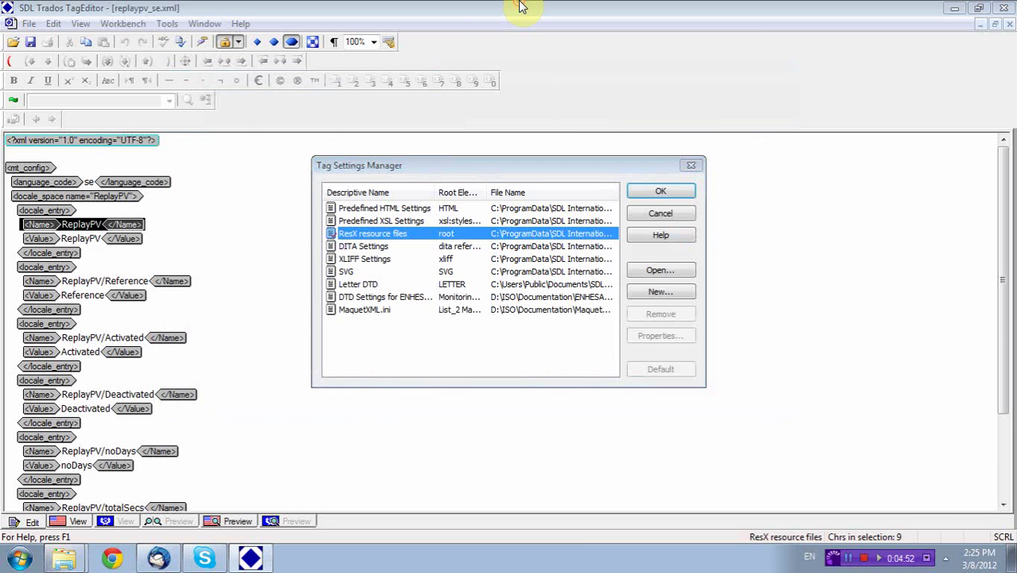
# Paste RESX.ini into the desktop's Tag settings folder and return to the Tag Settings Manager in TagEditor.
pyautogui.press('super+d')
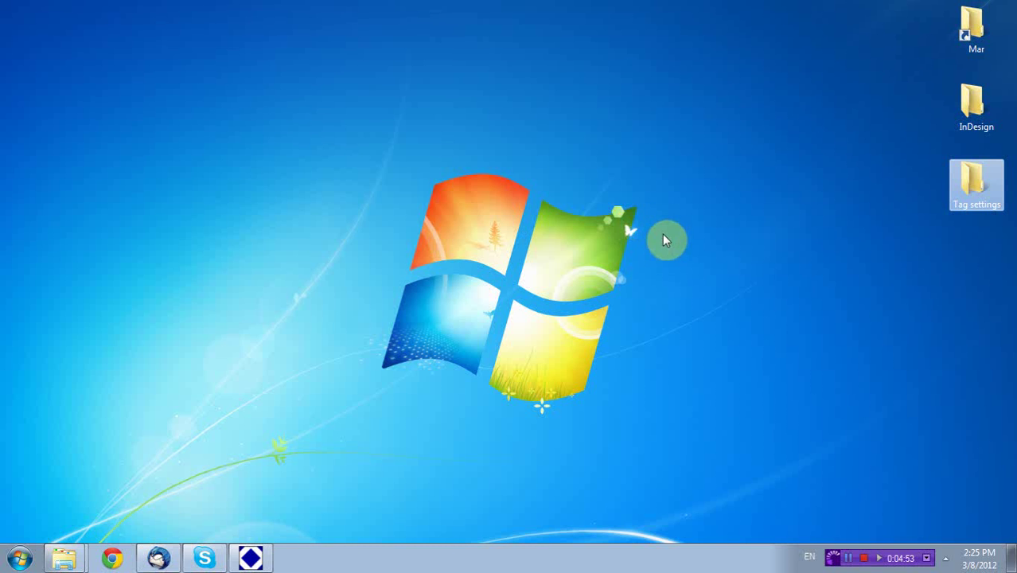
pyautogui.doubleClick(973, 168)
pyautogui.click(509, 276)
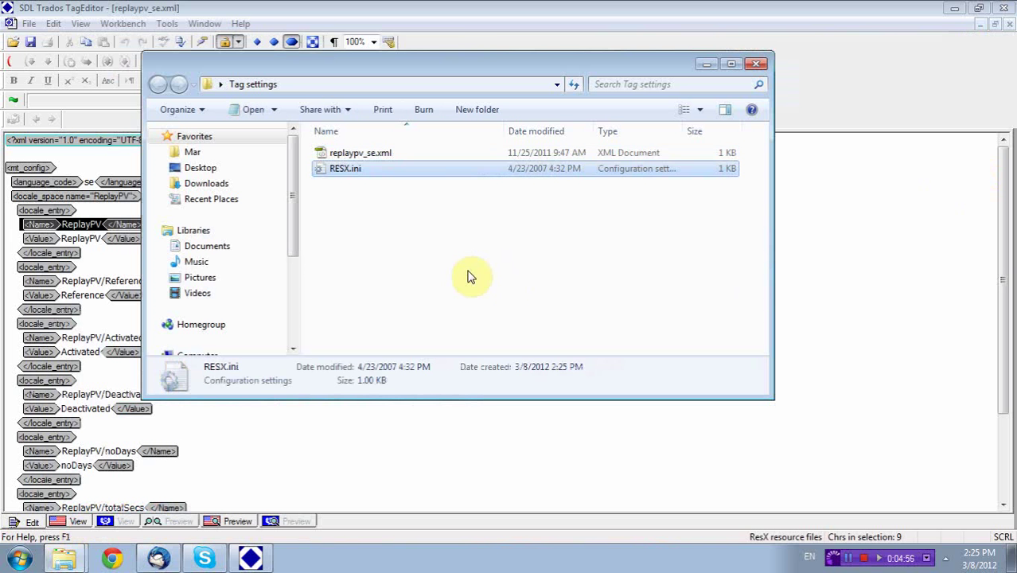
pyautogui.click(469, 274)
pyautogui.click(803, 48)
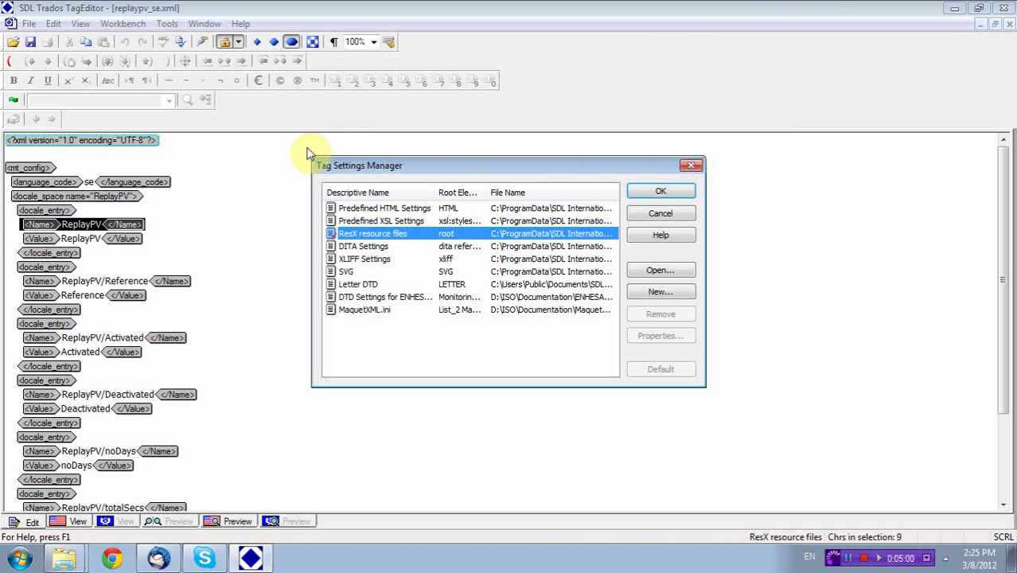
# Start new tag settings named ResX2 with the type New Settings for XML and advance to importing tag definitions.
pyautogui.click(659, 294)
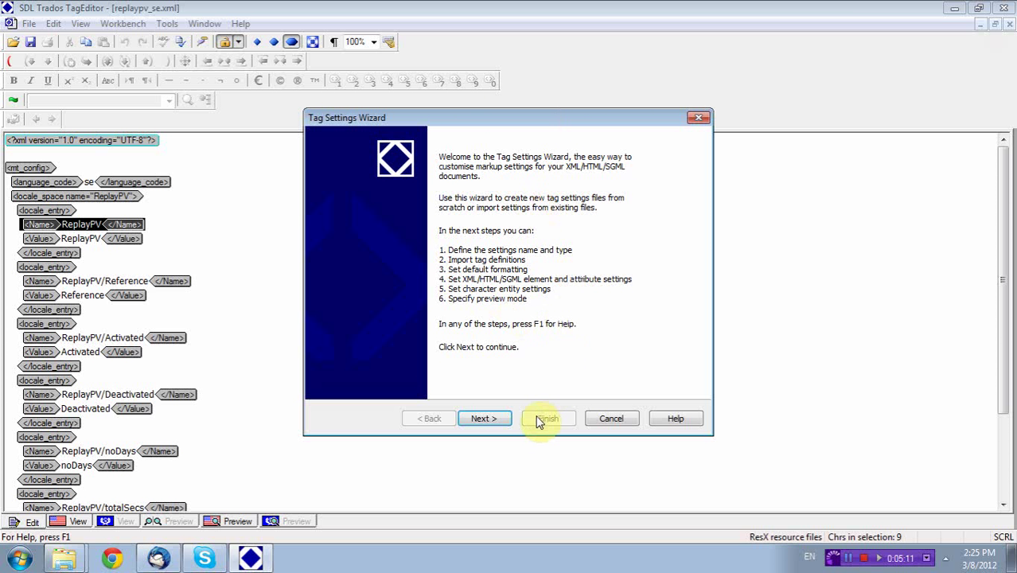
pyautogui.click(495, 419)
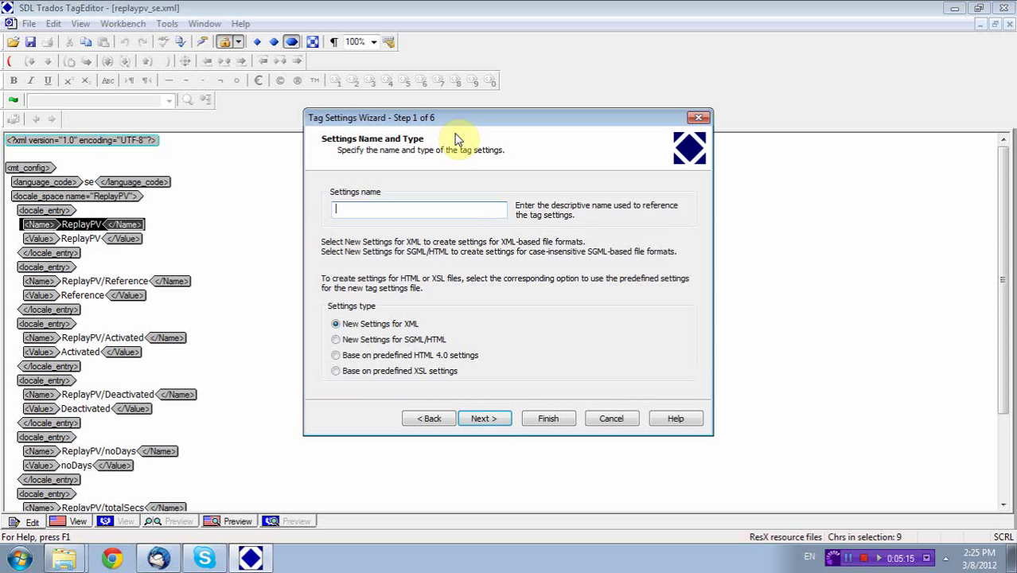
pyautogui.write('ResX2')
pyautogui.click(478, 420)
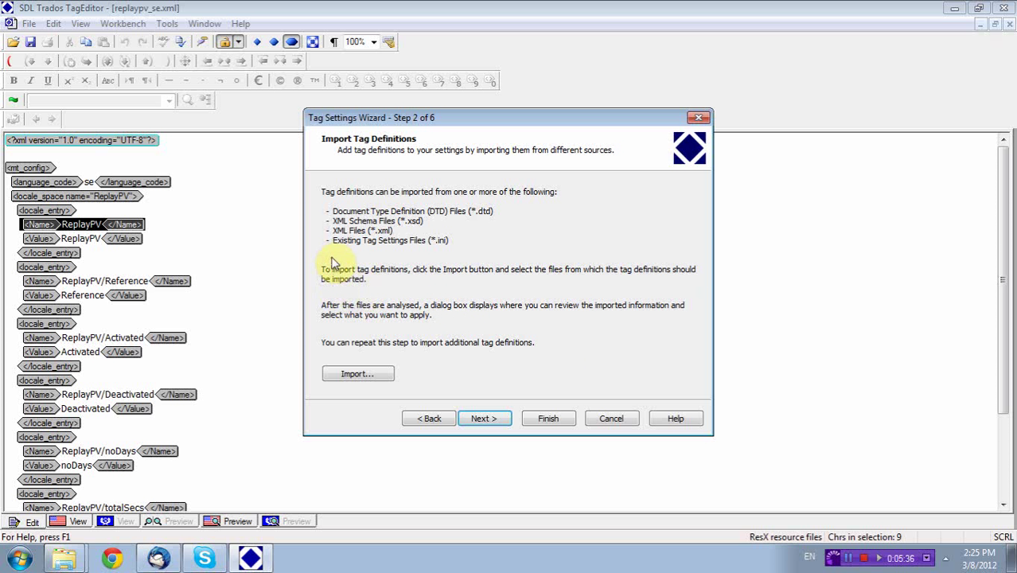
# Import the tag definitions from RESX.ini in the desktop's Tag settings folder and apply all suggested changes.
pyautogui.click(355, 371)
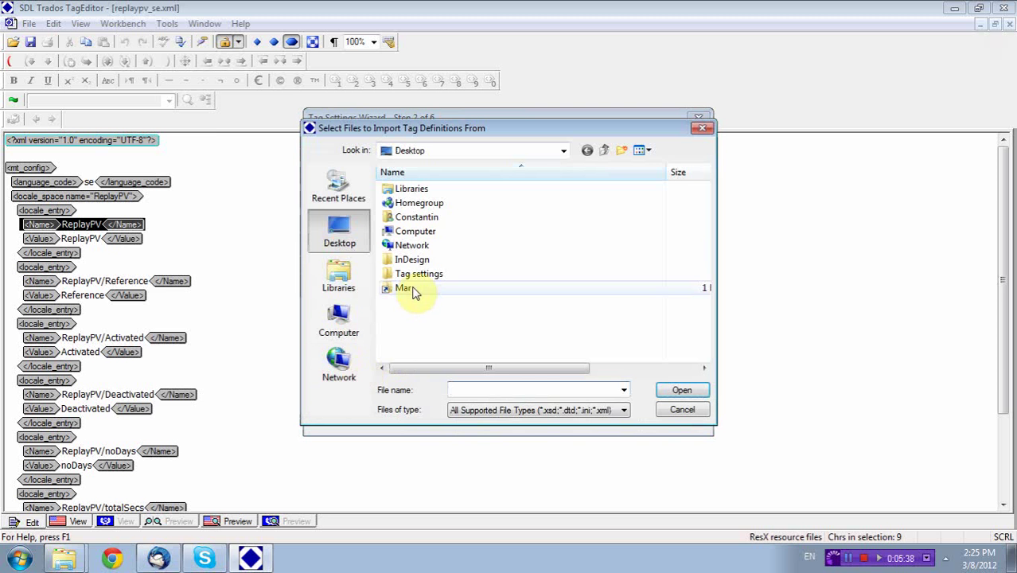
pyautogui.doubleClick(414, 275)
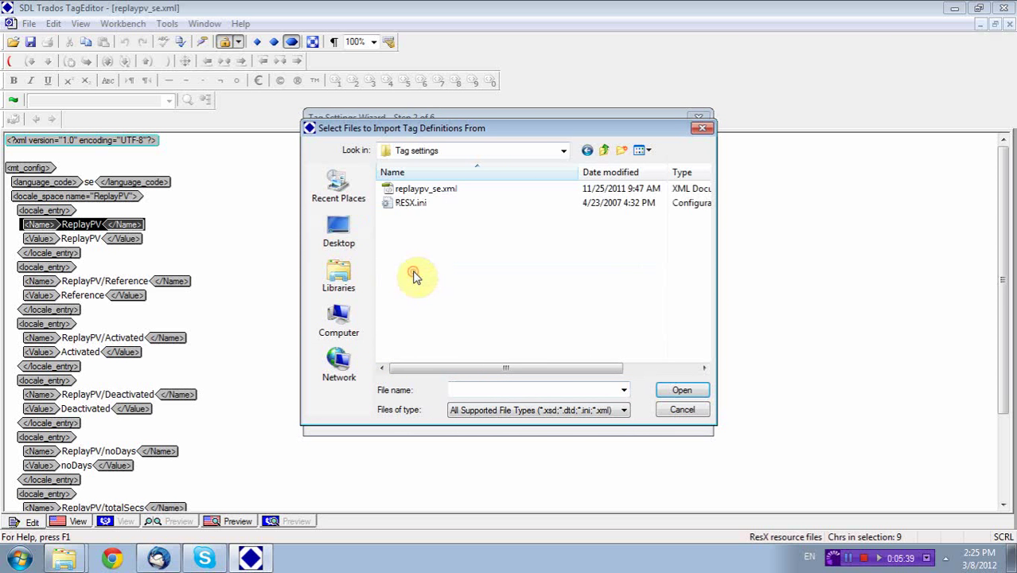
pyautogui.doubleClick(423, 206)
pyautogui.moveTo(443, 139); pyautogui.dragTo(481, 151)
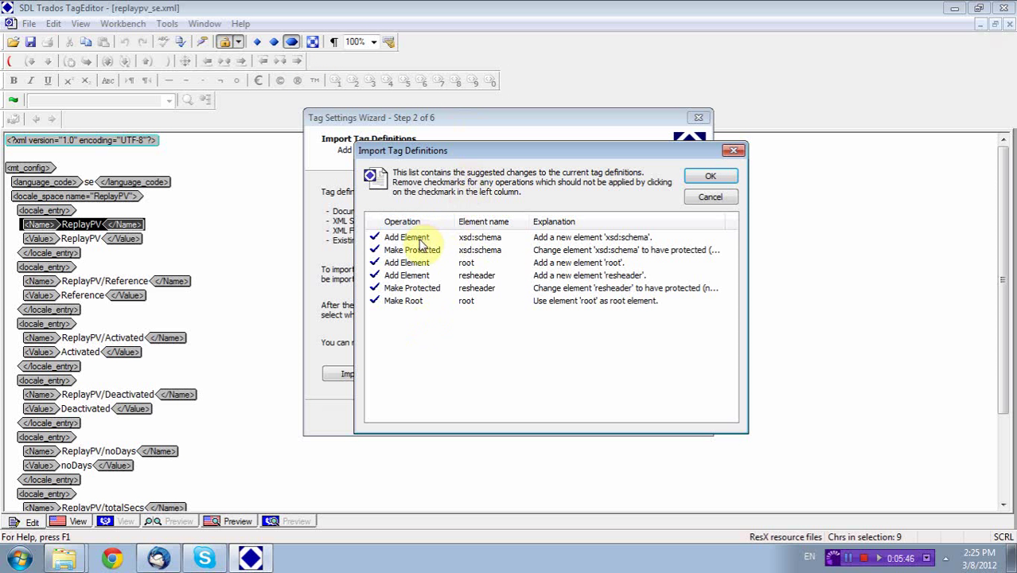
pyautogui.click(712, 179)
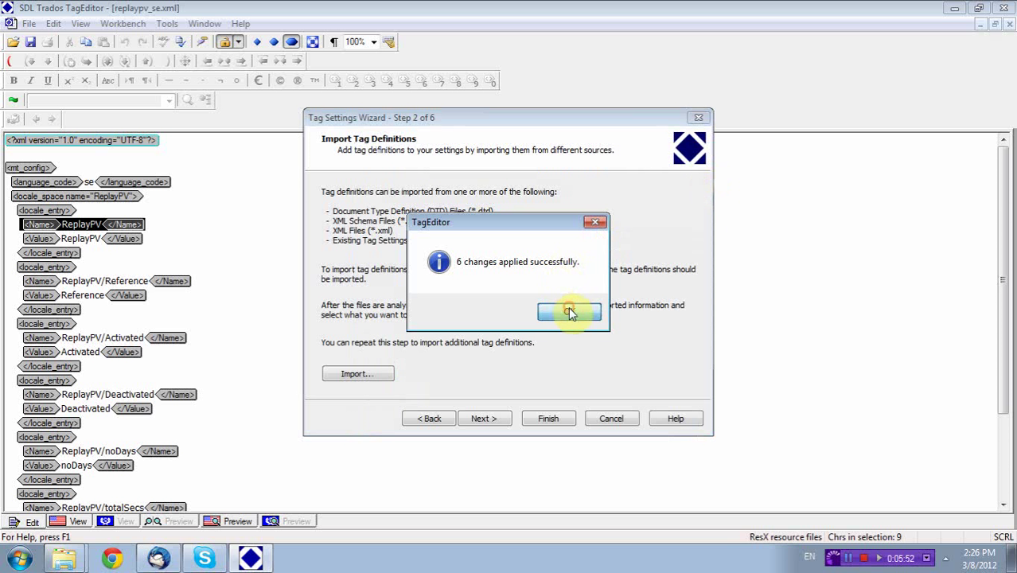
pyautogui.click(569, 312)
# Keep the default plain text formatting and mark the resheader and xsd:schema elements as root elements.
pyautogui.click(481, 419)
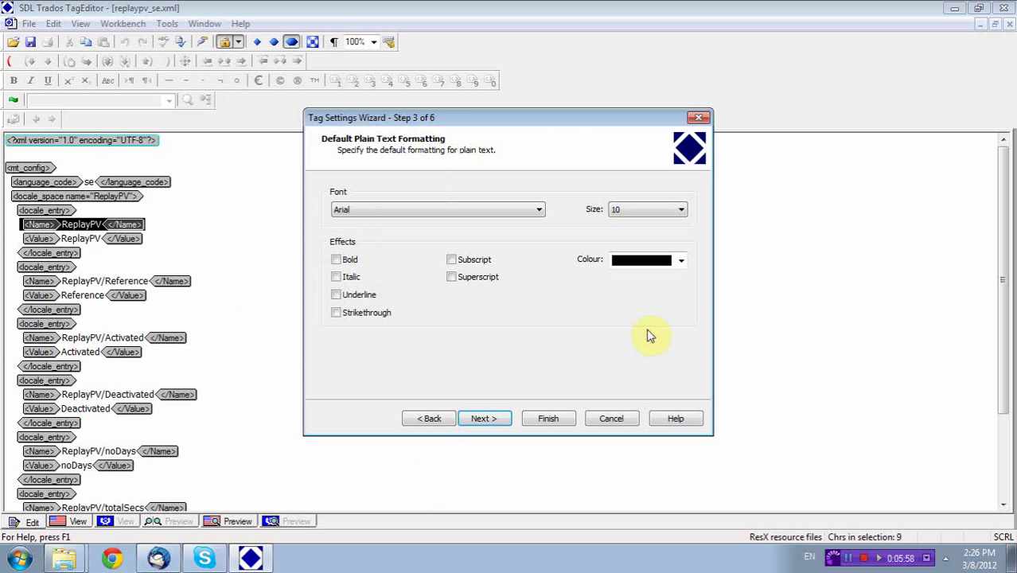
pyautogui.click(482, 418)
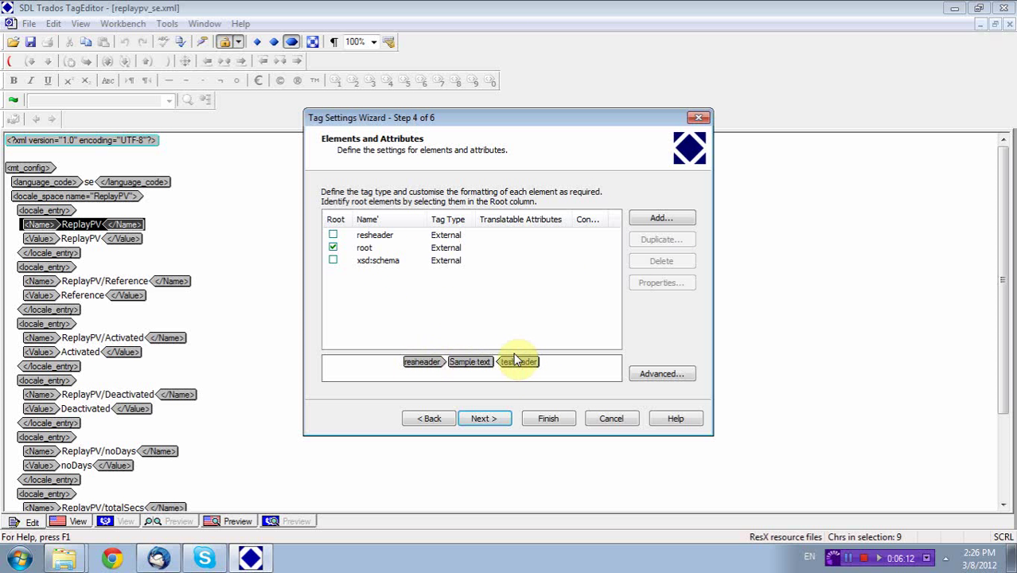
pyautogui.click(332, 235)
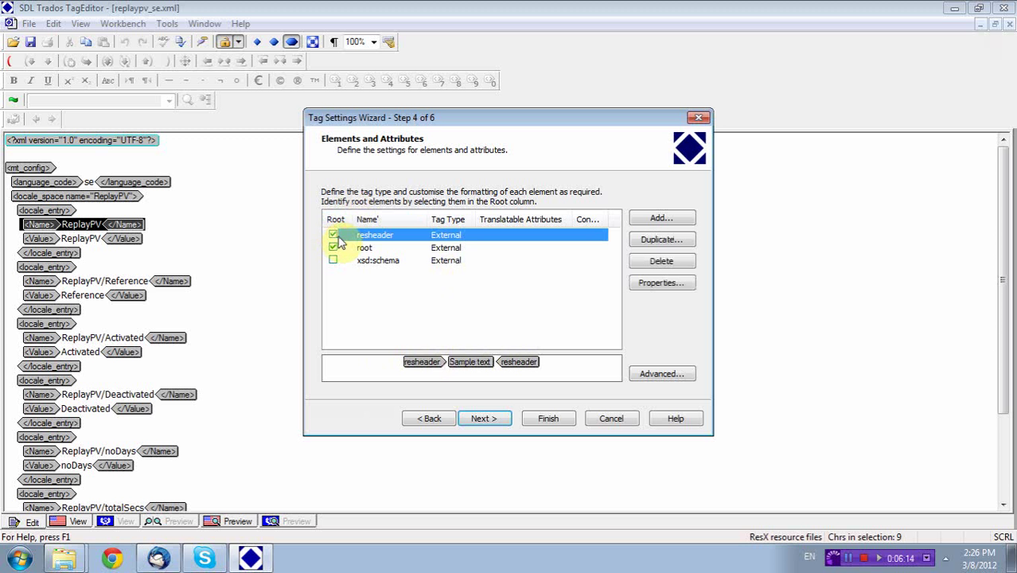
pyautogui.click(396, 263)
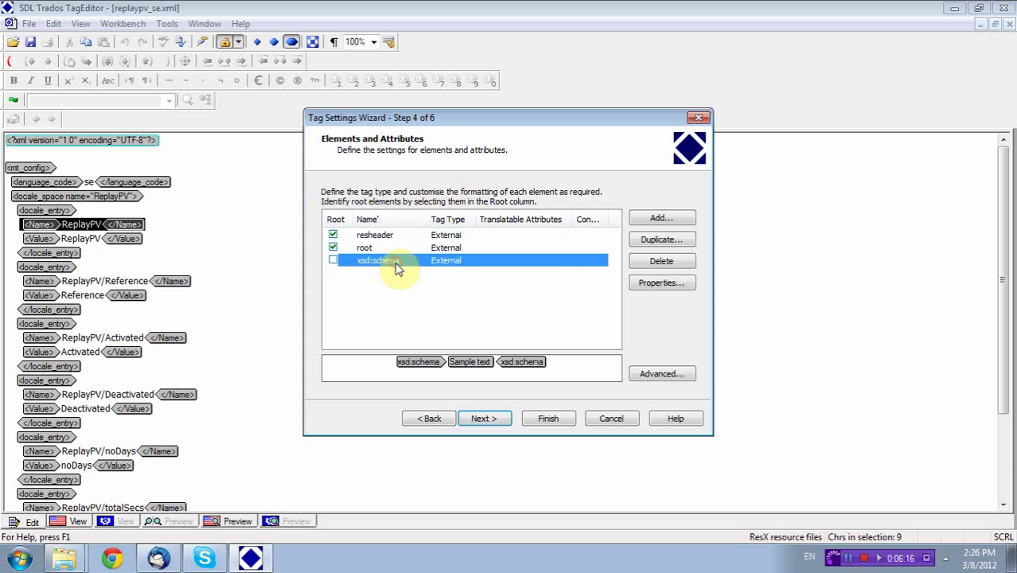
pyautogui.click(333, 261)
# Add an external element called Name with normal content, set as not translatable (protected content).
pyautogui.click(683, 222)
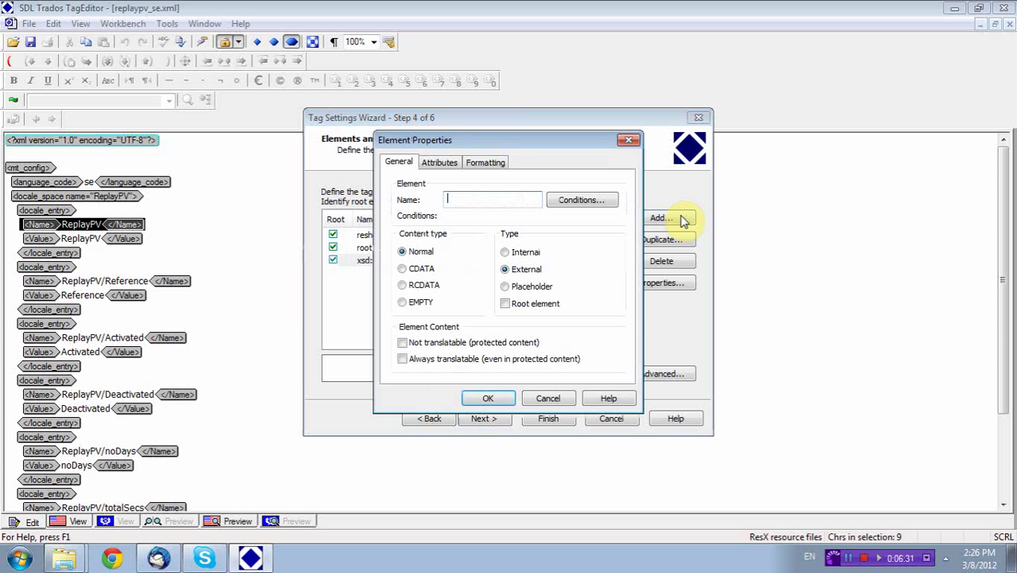
pyautogui.moveTo(493, 148); pyautogui.dragTo(525, 159)
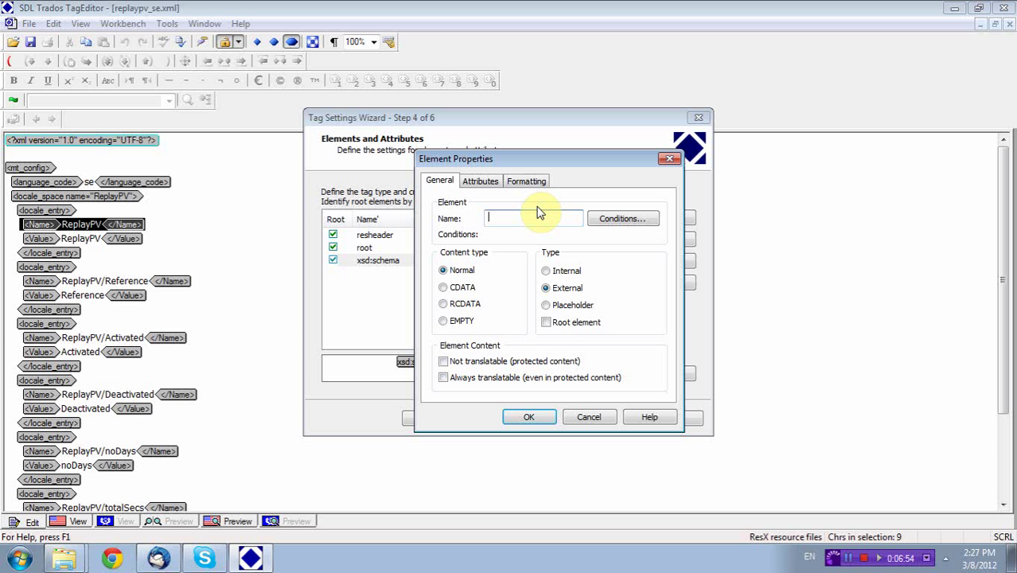
pyautogui.write('Name')
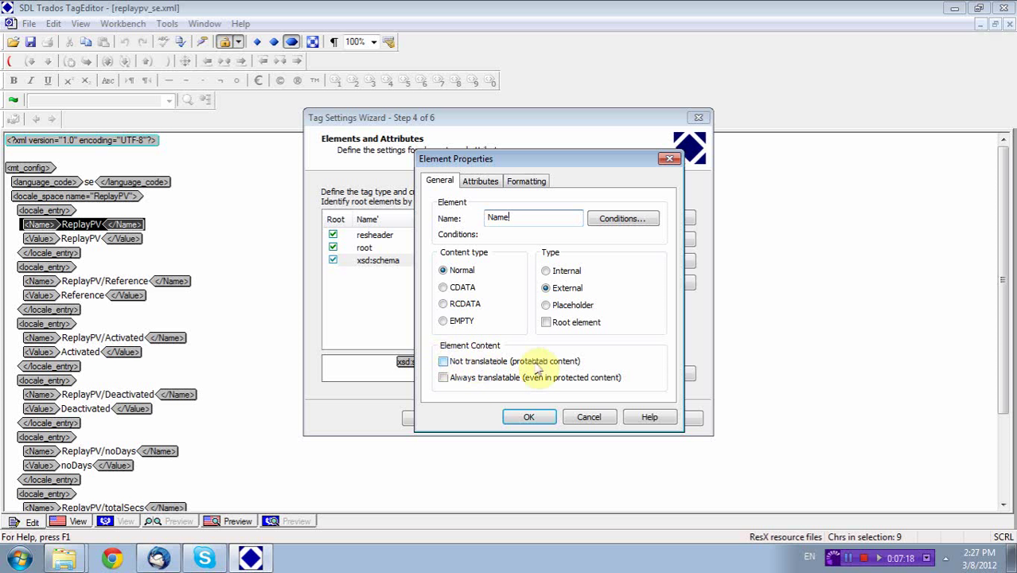
pyautogui.click(444, 362)
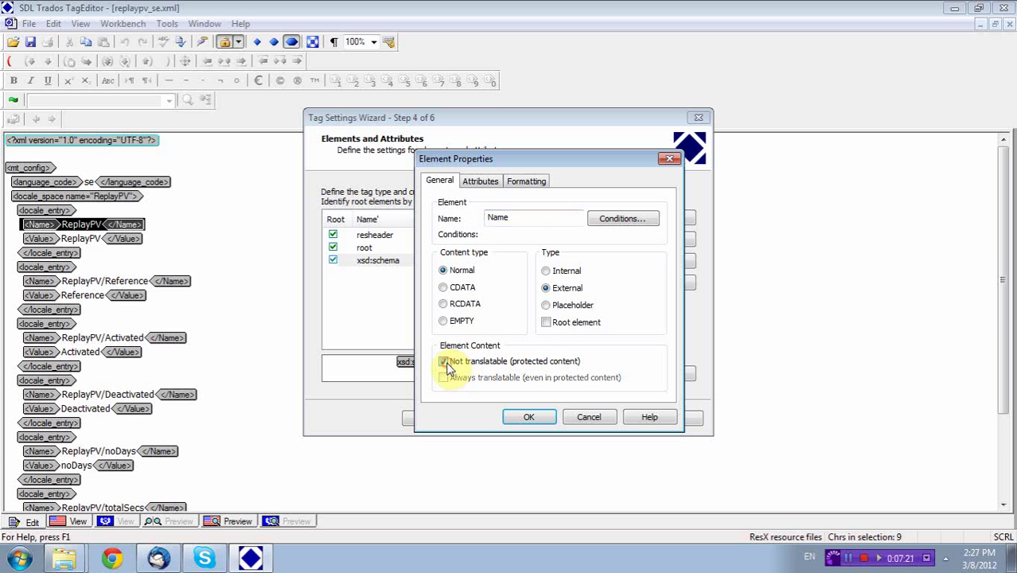
pyautogui.click(529, 417)
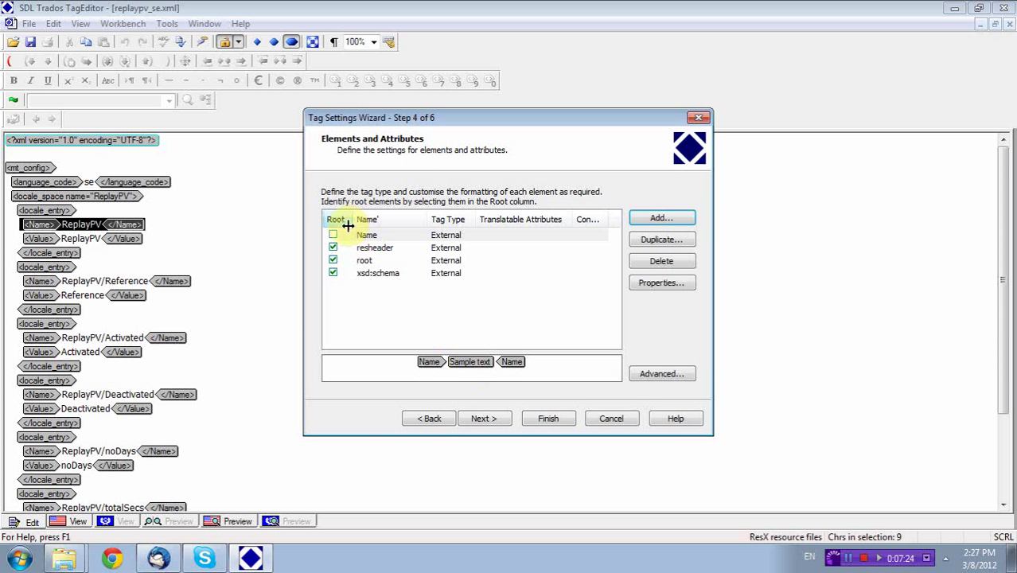
pyautogui.click(818, 97)
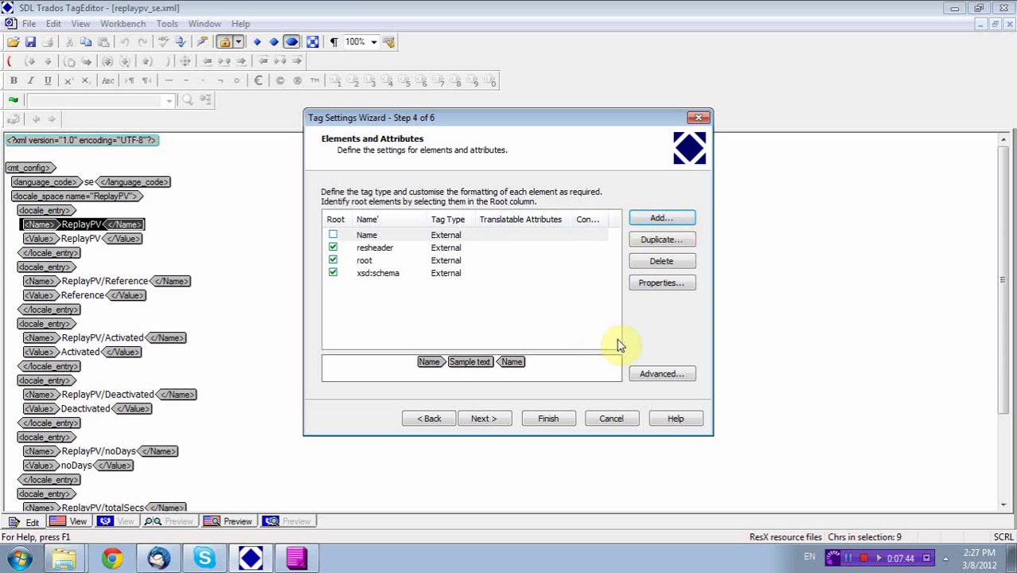
# Add an internal element named pagebreak with normal content.
pyautogui.click(669, 219)
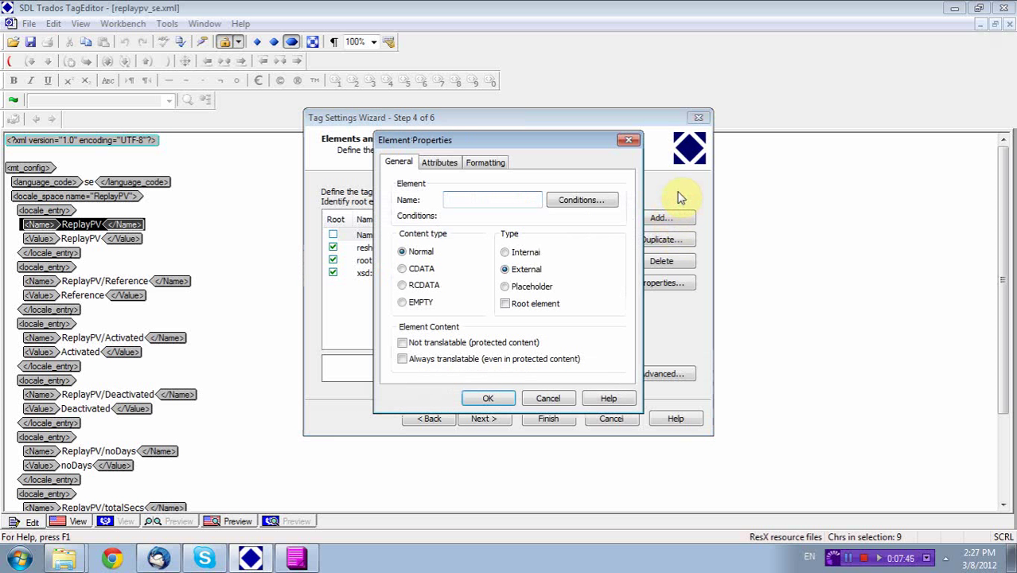
pyautogui.click(504, 252)
pyautogui.click(495, 404)
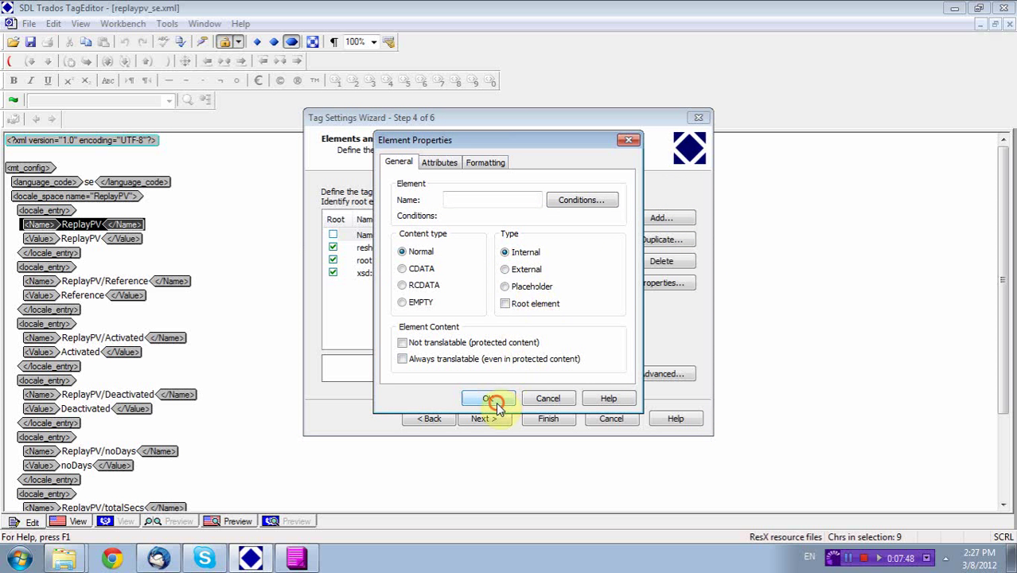
pyautogui.click(580, 313)
pyautogui.click(492, 200)
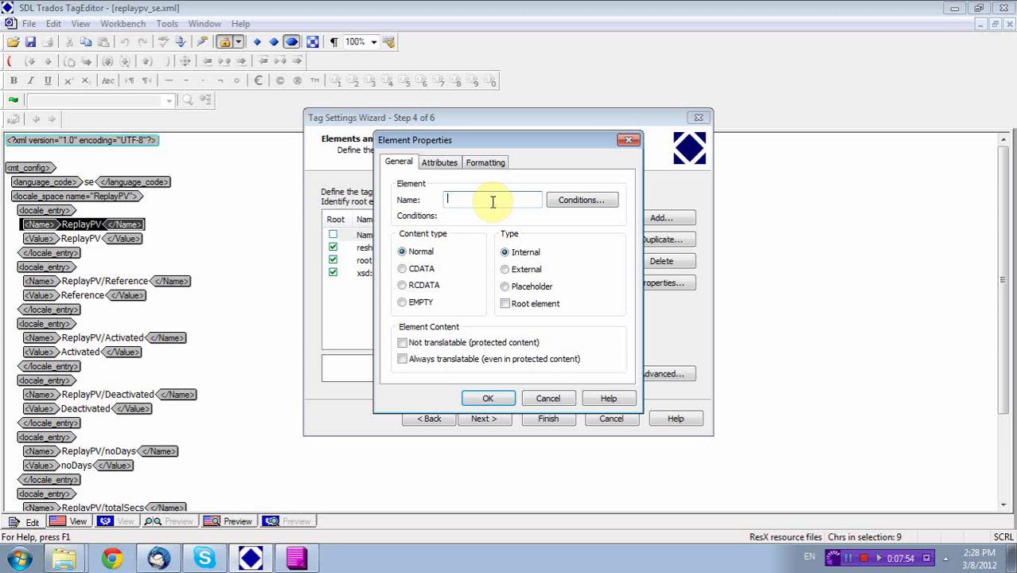
pyautogui.write('pa')
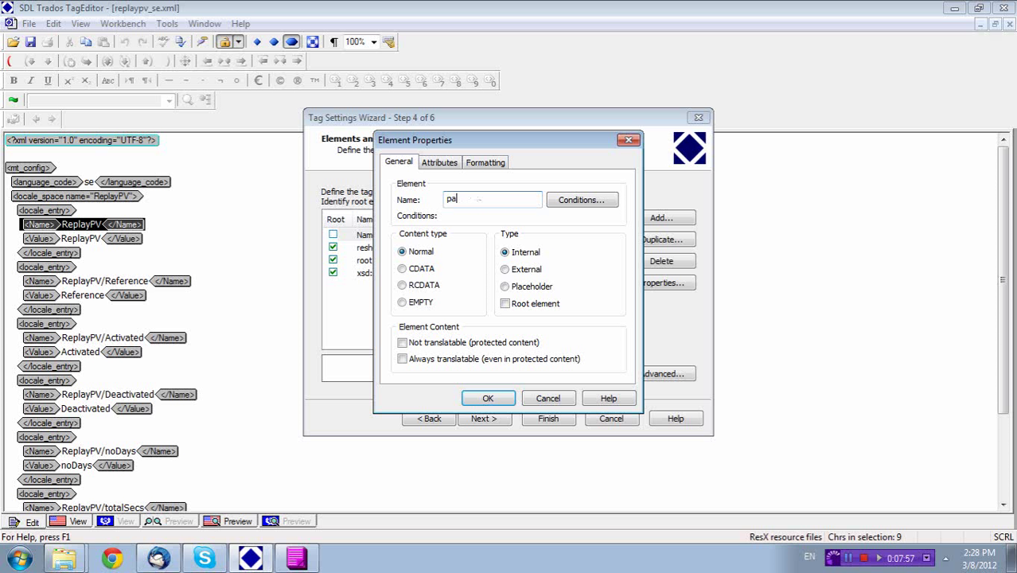
pyautogui.write('gebreak')
pyautogui.click(497, 399)
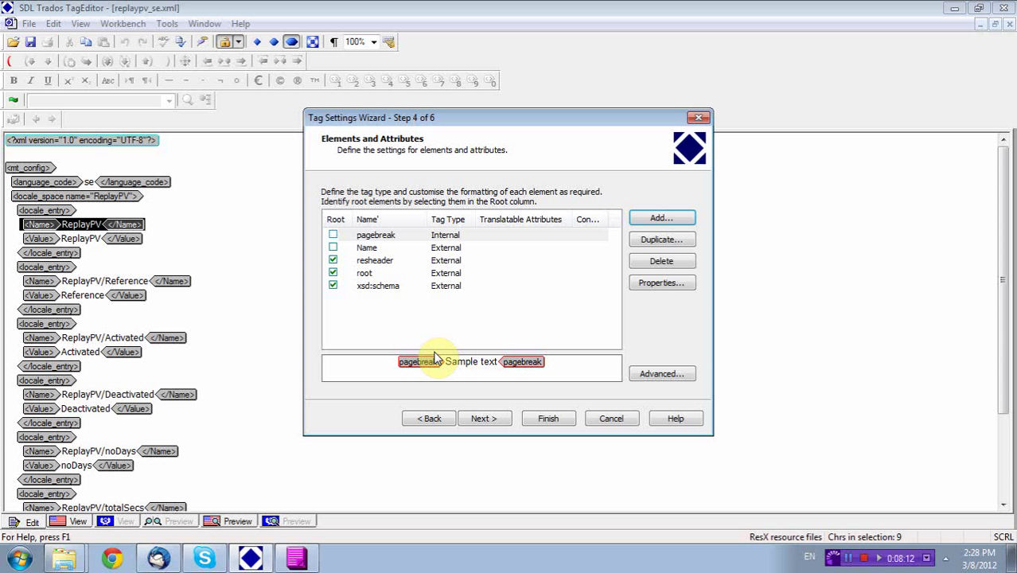
# Try an external element named b and delete it together with the pagebreak element.
pyautogui.click(655, 227)
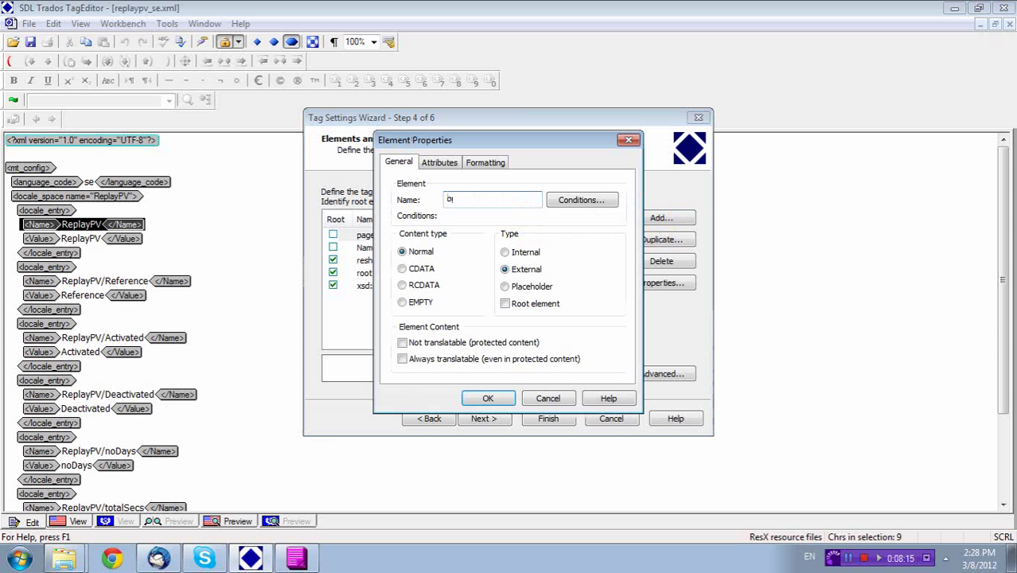
pyautogui.click(490, 399)
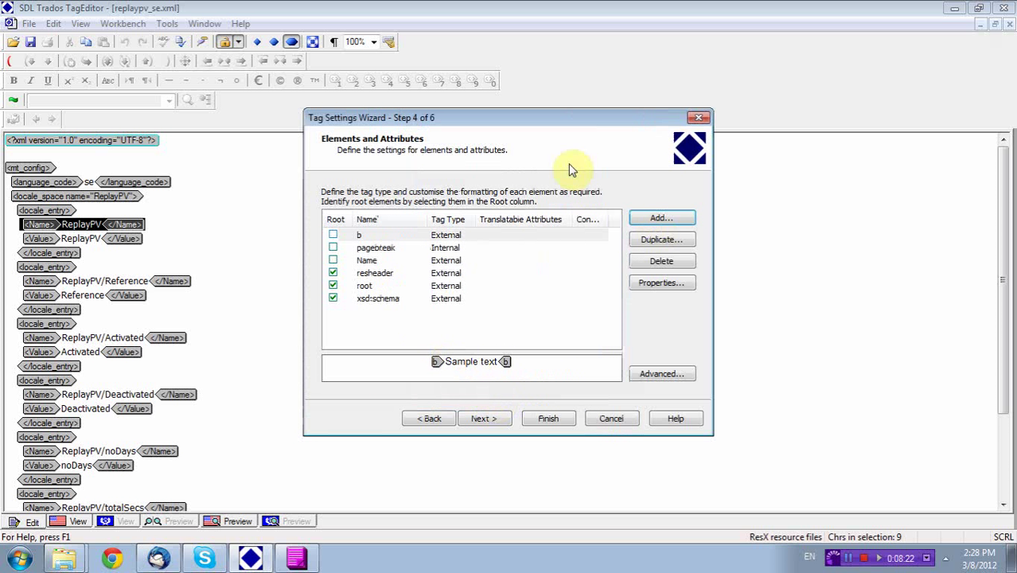
pyautogui.click(434, 235)
pyautogui.click(667, 260)
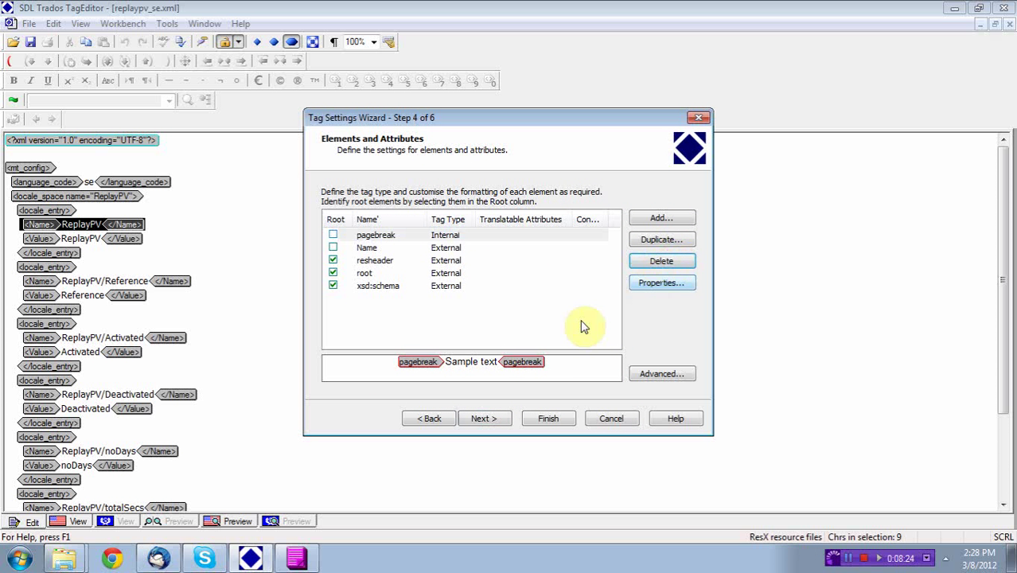
pyautogui.click(665, 261)
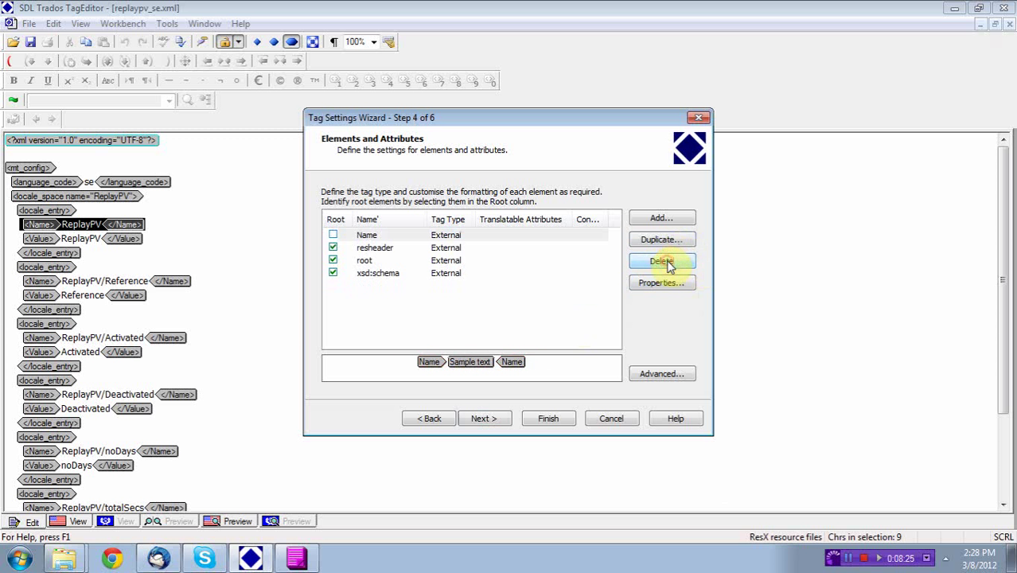
# Add an internal element named b with normal content.
pyautogui.click(660, 218)
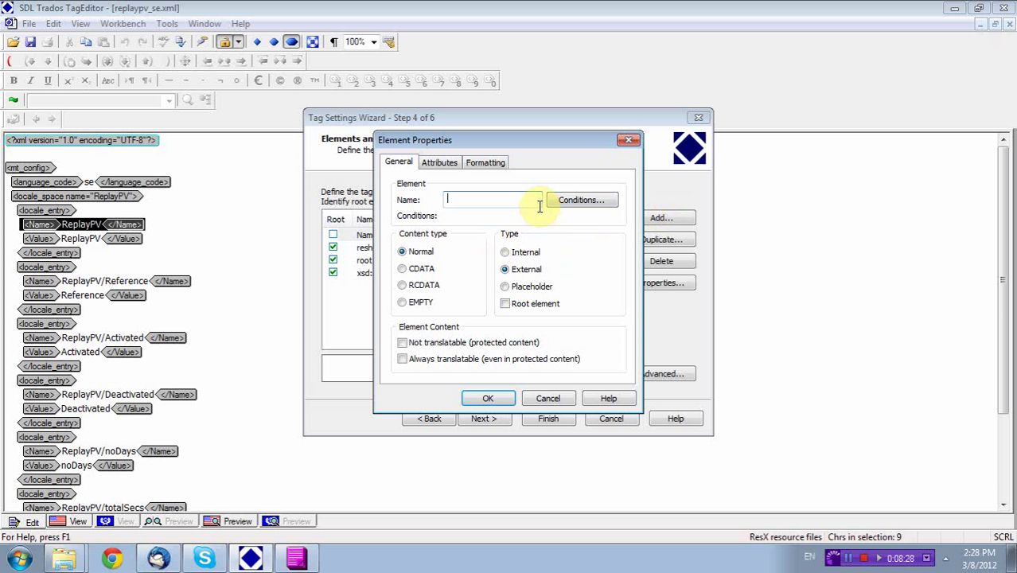
pyautogui.write('N')
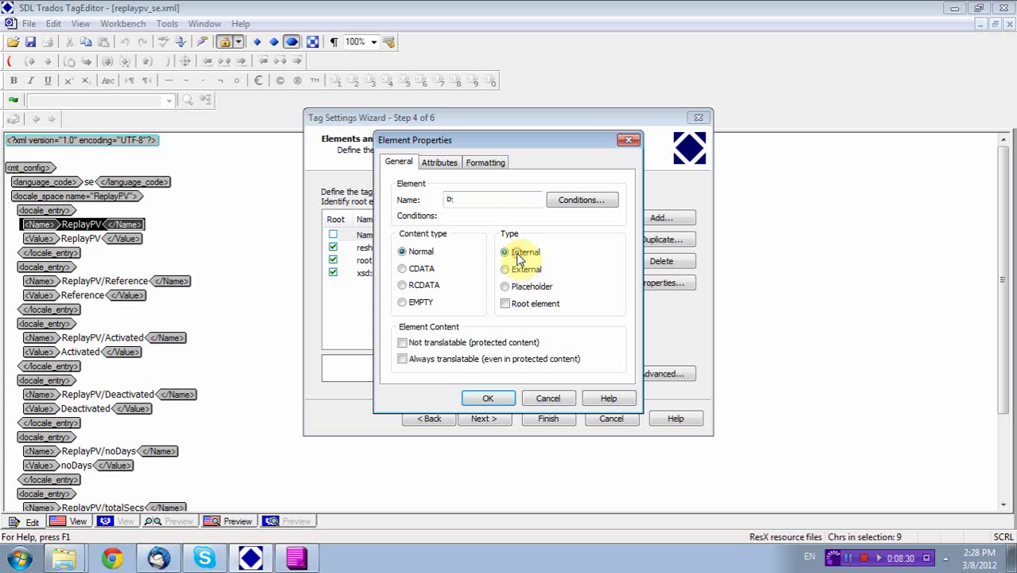
pyautogui.click(406, 251)
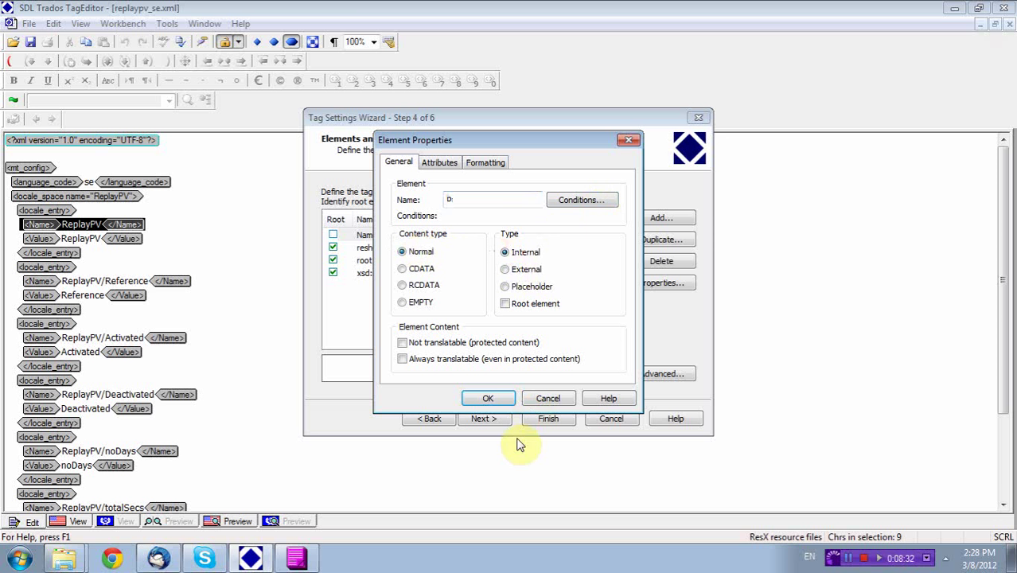
pyautogui.click(491, 394)
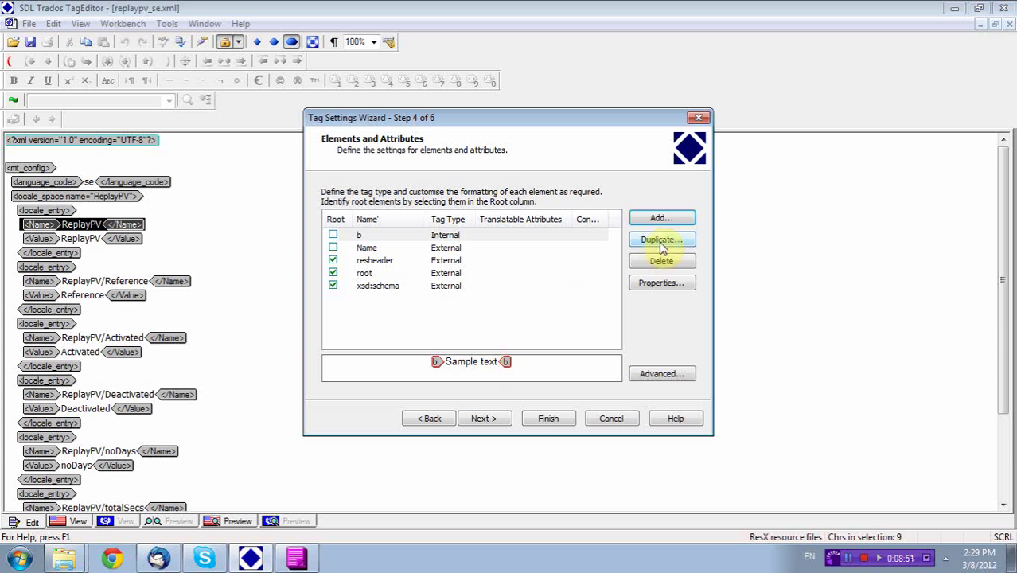
# Add an external element named tag1 with the EMPTY content type, leaving it unmarked as a root element.
pyautogui.click(660, 218)
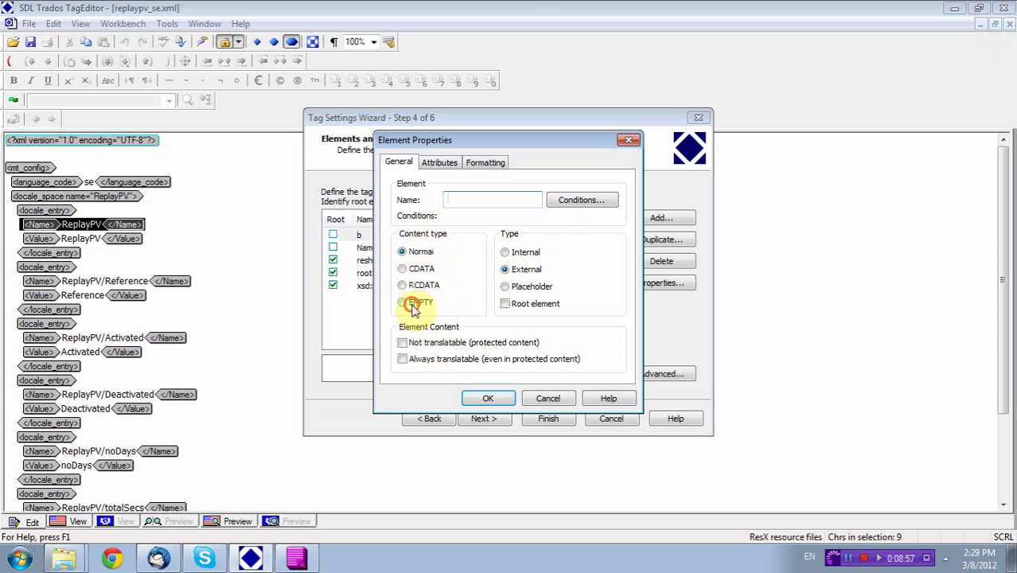
pyautogui.click(491, 196)
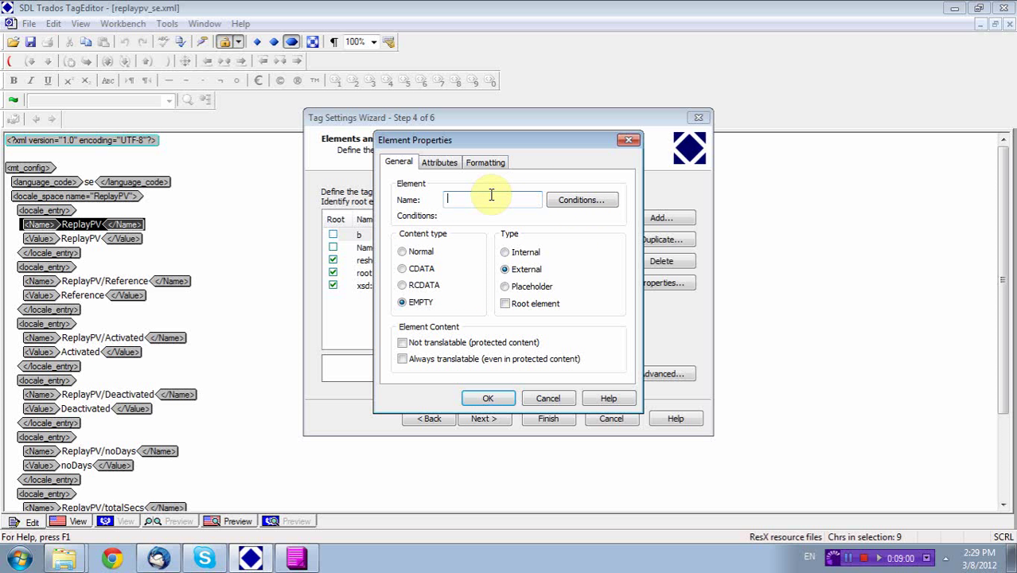
pyautogui.write('tag')
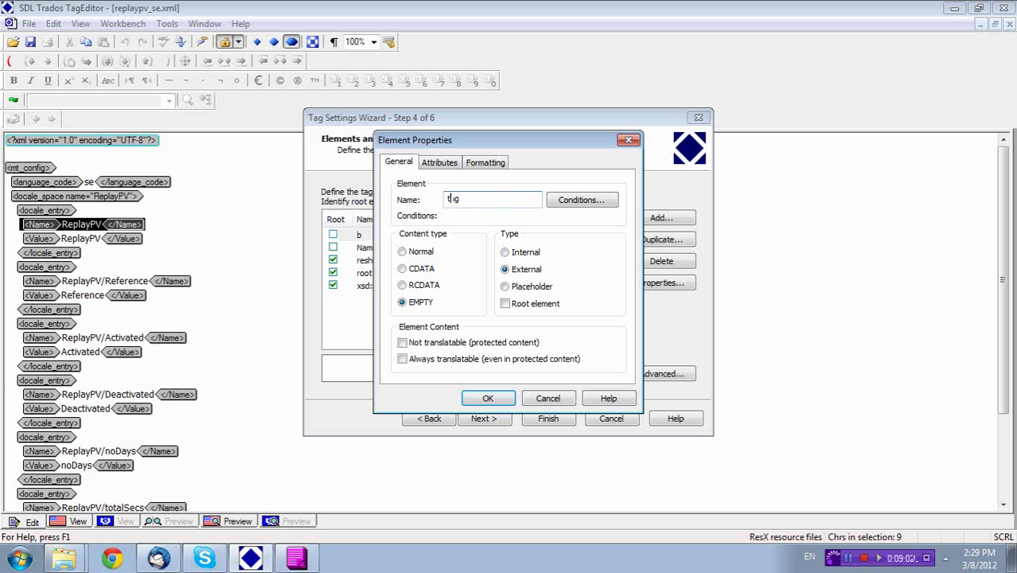
pyautogui.write('1')
pyautogui.click(489, 399)
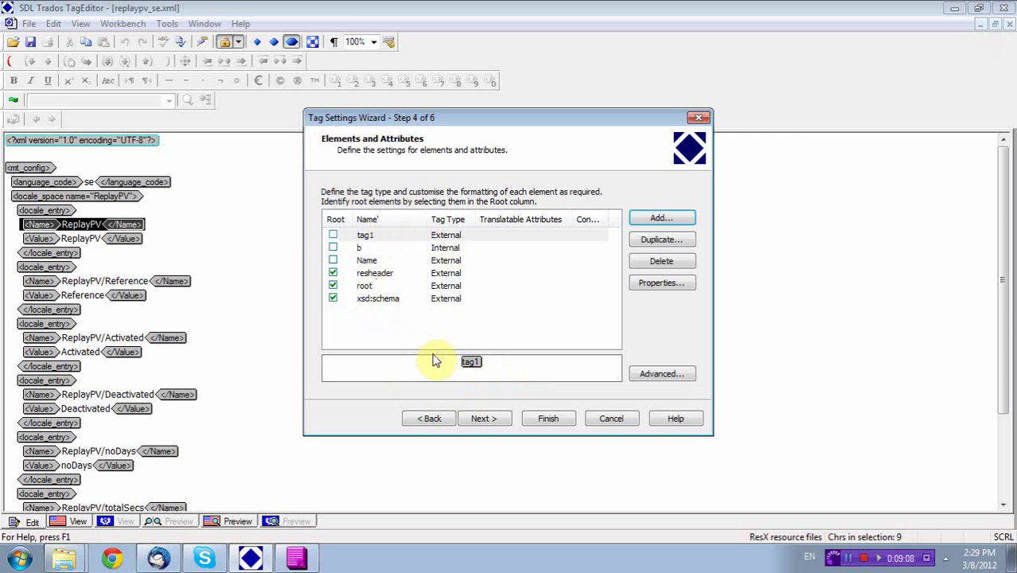
pyautogui.click(333, 235)
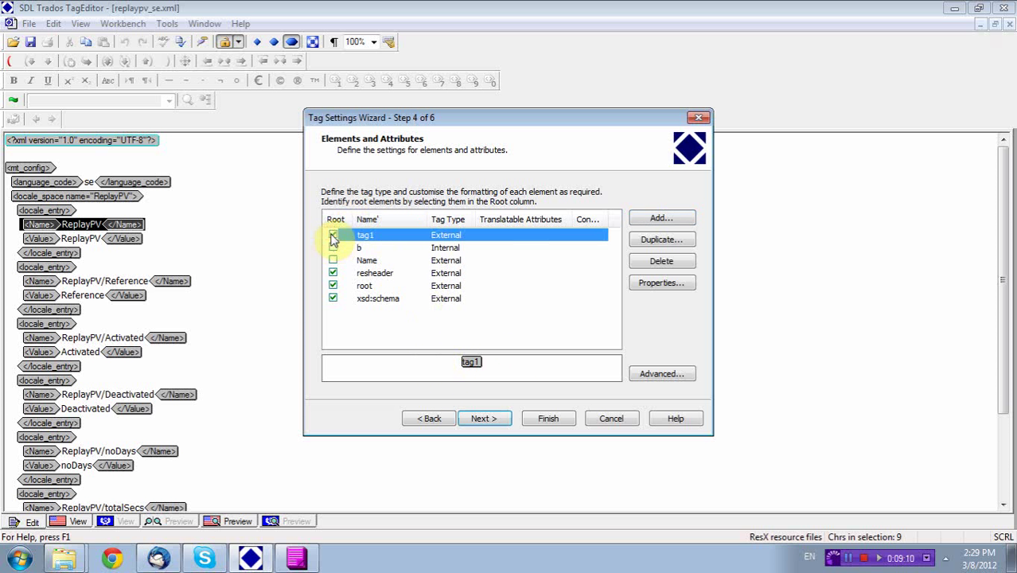
pyautogui.click(351, 237)
# Add an external element named CD1 with the CDATA content type.
pyautogui.click(668, 218)
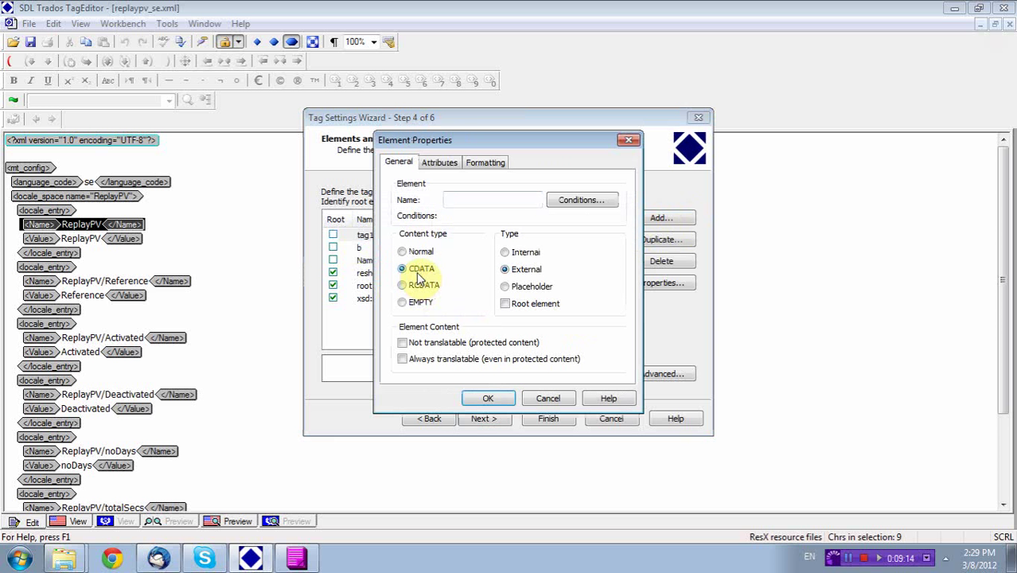
pyautogui.click(499, 201)
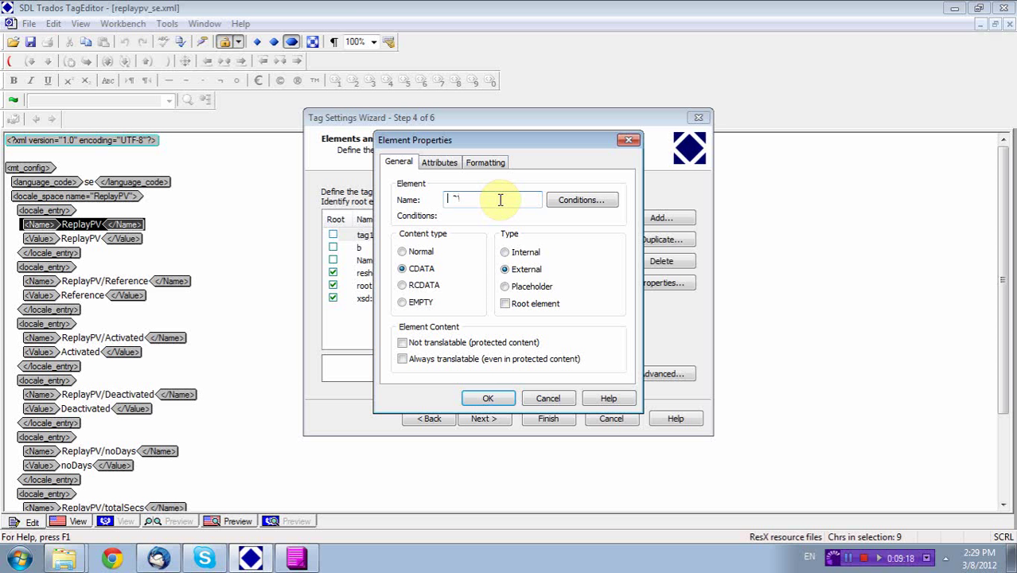
pyautogui.write('CD1')
pyautogui.click(477, 400)
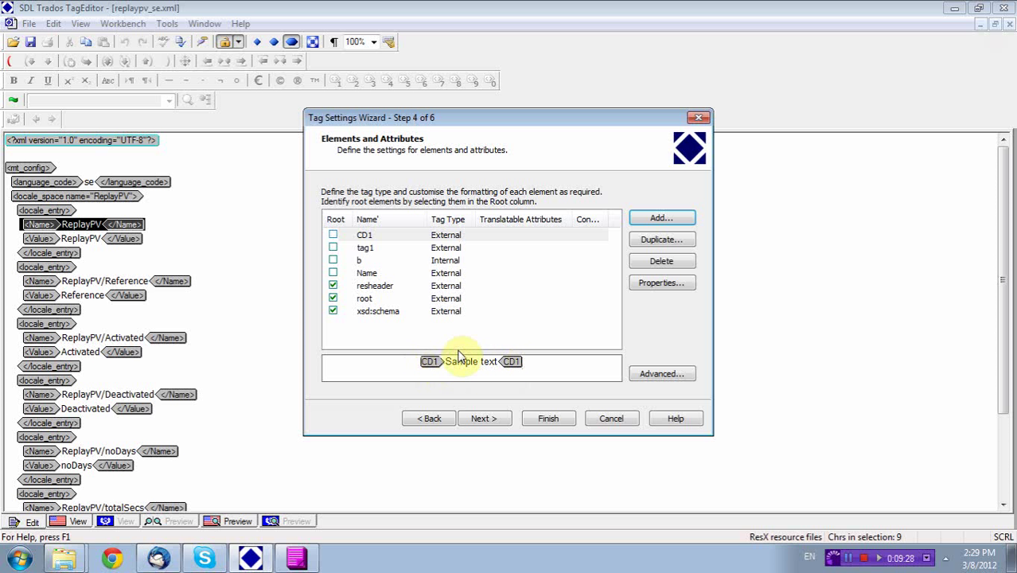
# Delete the CD1, tag1 and b elements from the element list and mark Name as a root element.
pyautogui.click(418, 234)
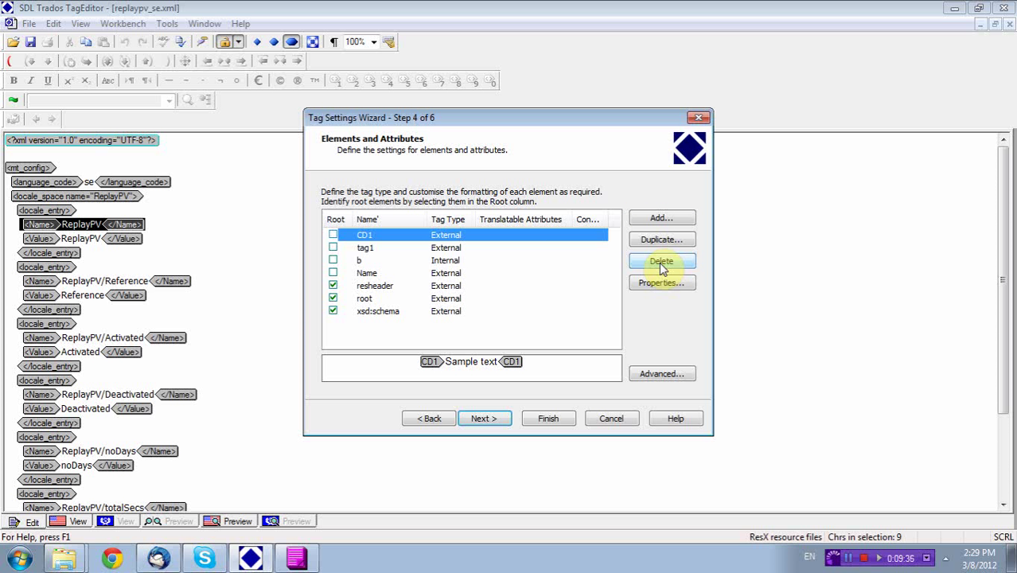
pyautogui.click(381, 250)
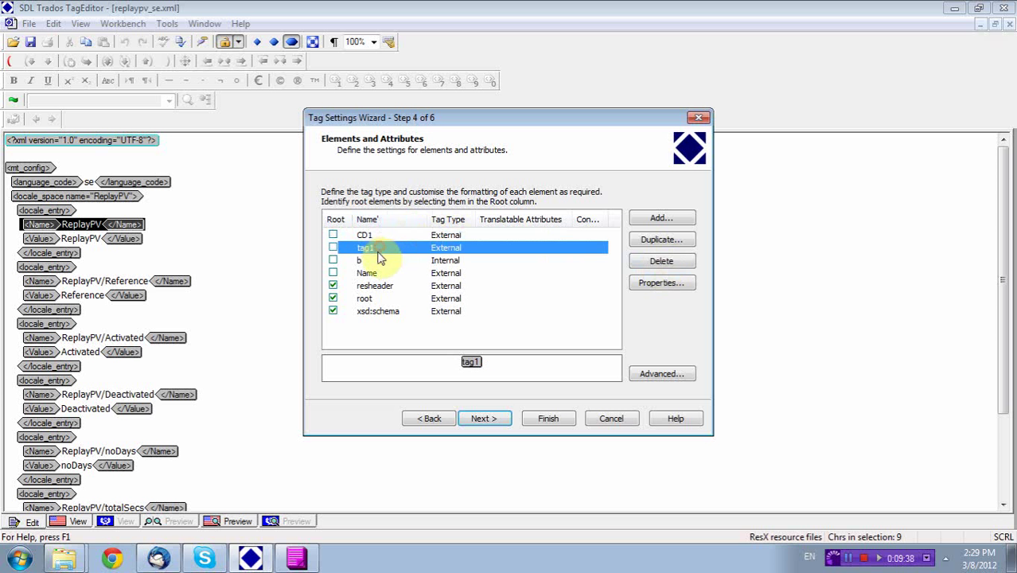
pyautogui.click(377, 260)
pyautogui.click(384, 248)
pyautogui.click(378, 261)
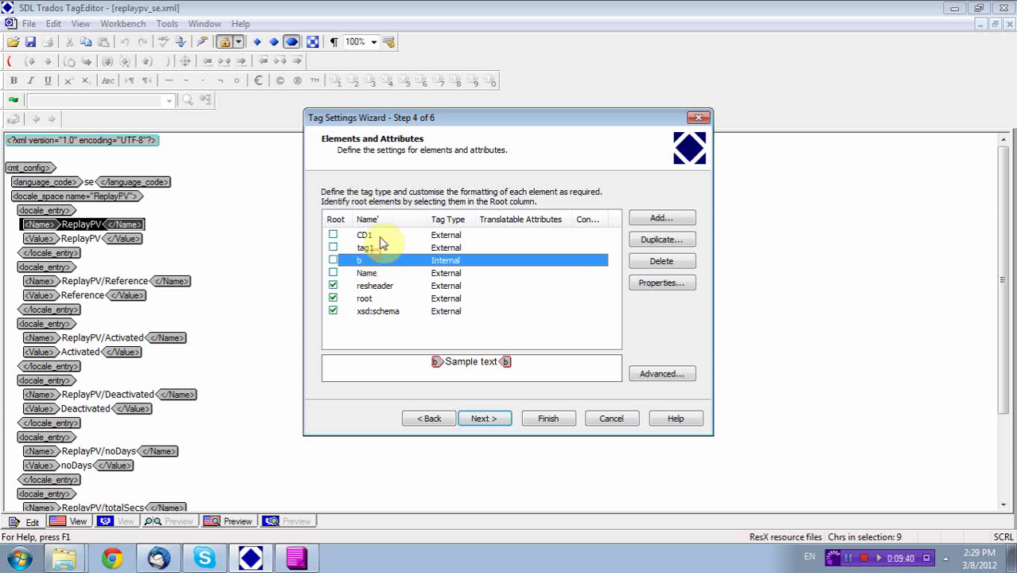
pyautogui.click(372, 236)
pyautogui.click(657, 266)
pyautogui.click(657, 265)
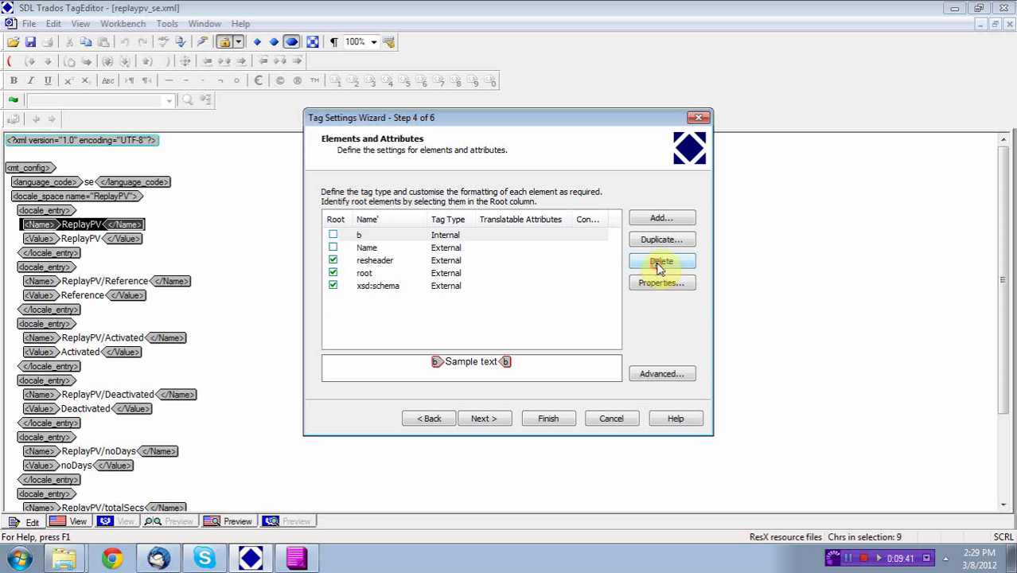
pyautogui.click(658, 265)
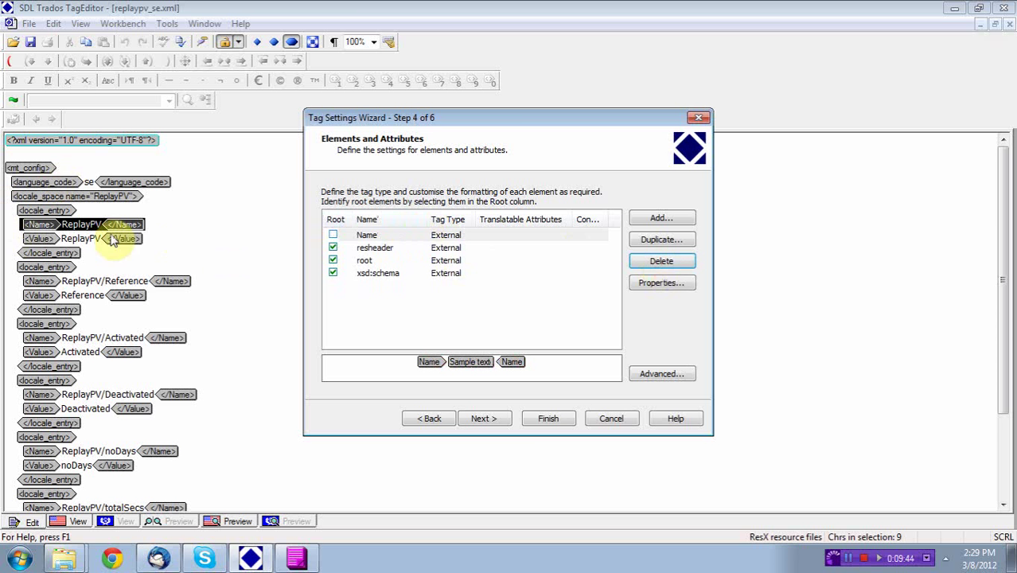
pyautogui.click(334, 234)
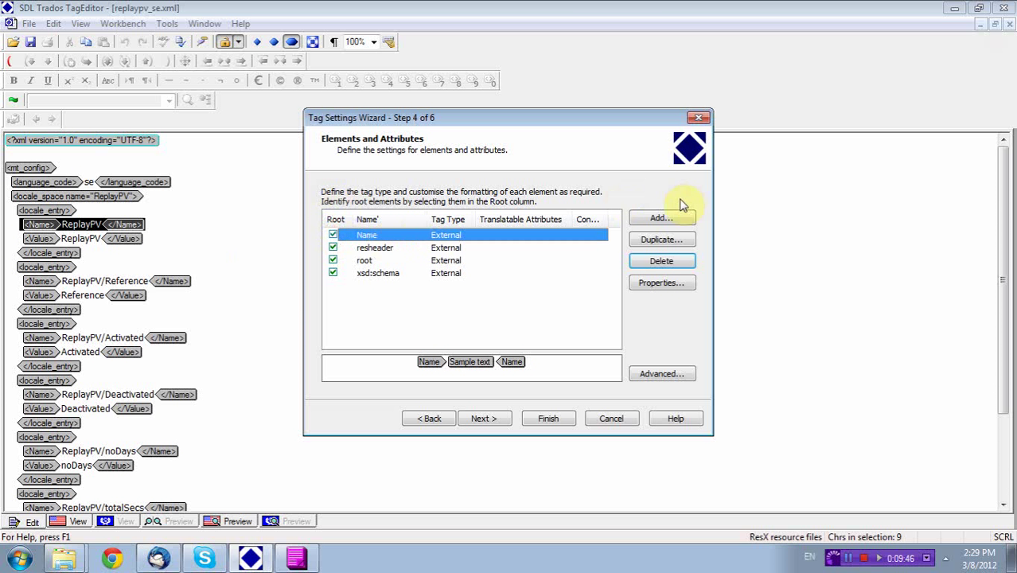
# Examine the available entity sets and their character entities in the character entity conversion settings.
pyautogui.click(505, 420)
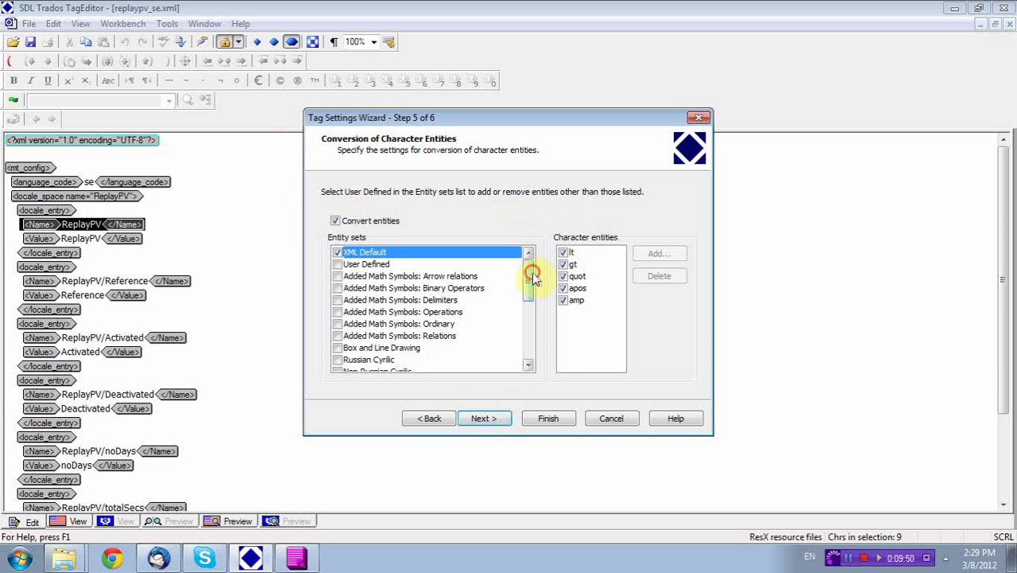
pyautogui.moveTo(532, 271)
pyautogui.mouseDown()
pyautogui.moveTo(532, 298)
pyautogui.moveTo(532, 268)
pyautogui.mouseUp()
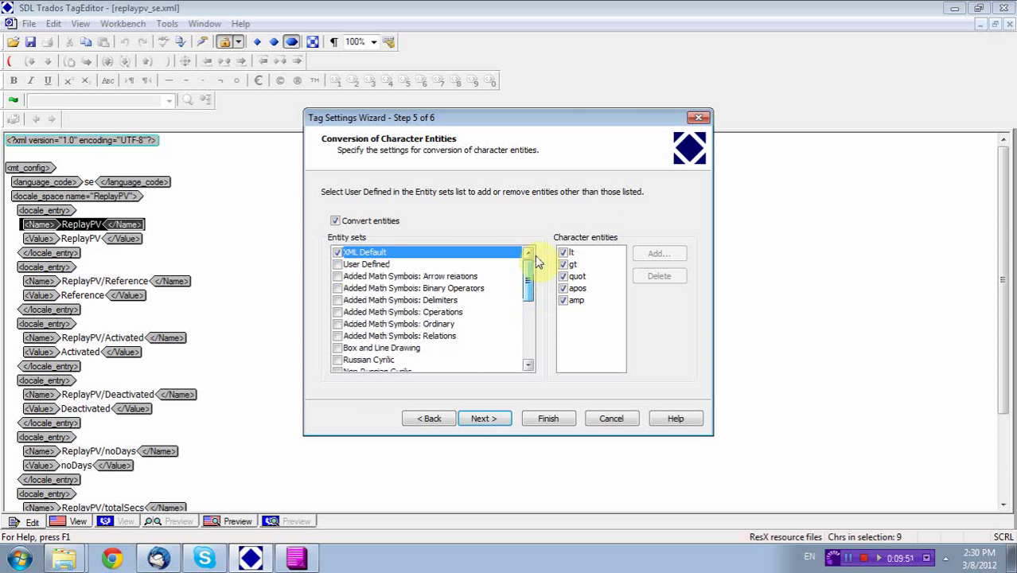
pyautogui.click(380, 276)
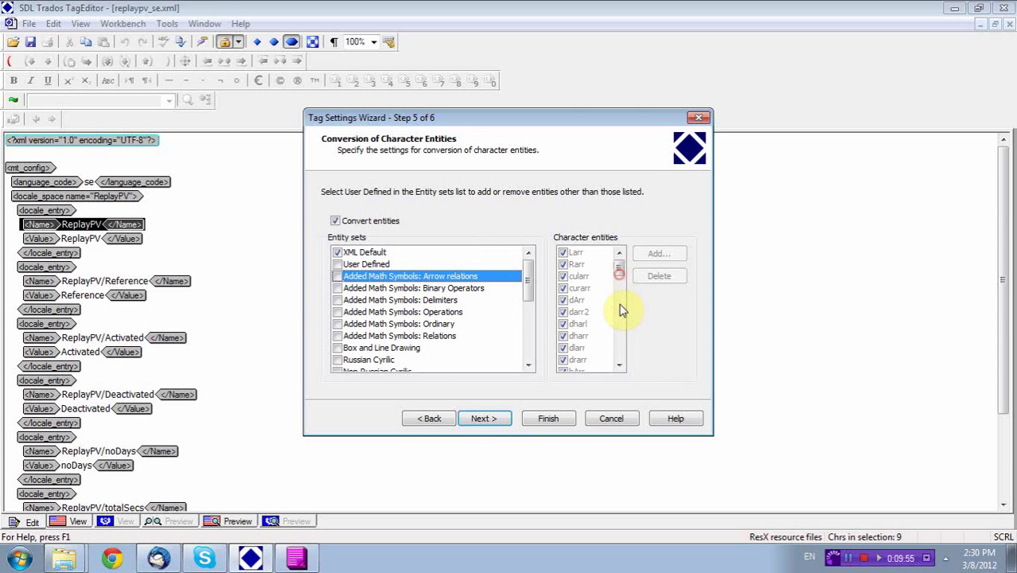
pyautogui.click(379, 288)
pyautogui.click(391, 324)
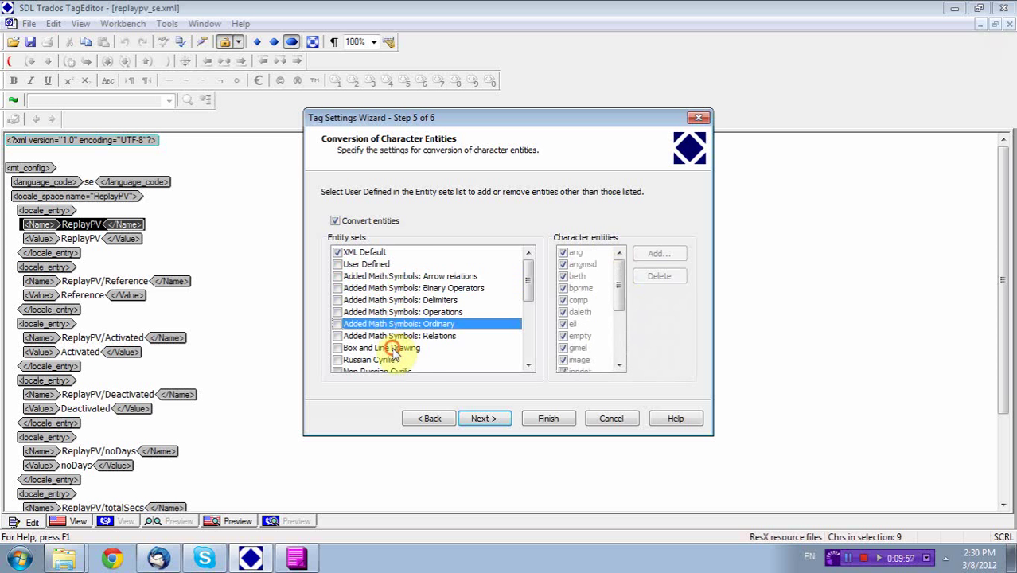
pyautogui.click(388, 348)
pyautogui.scroll(-4, 445, 346)
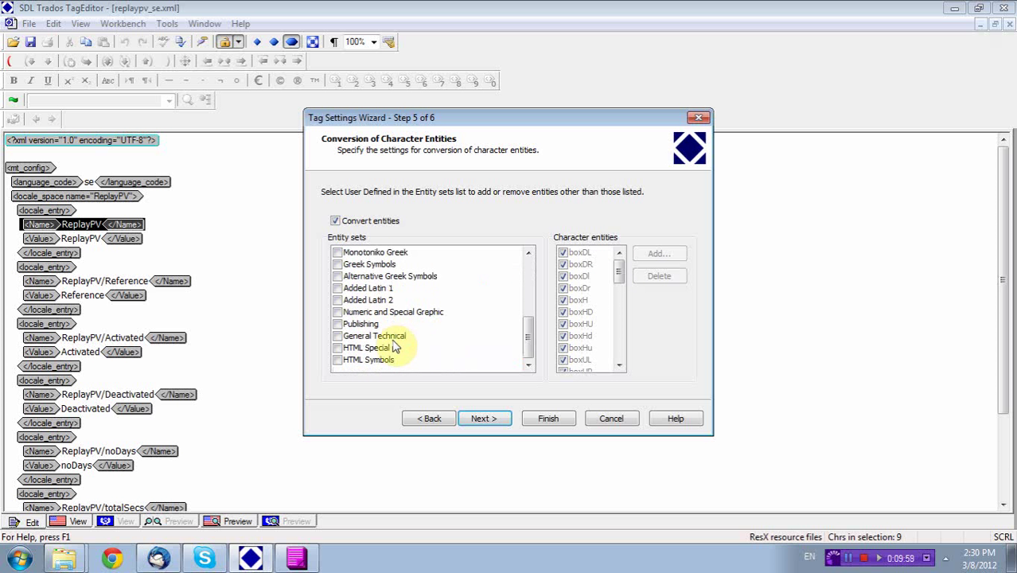
pyautogui.click(380, 347)
pyautogui.click(369, 360)
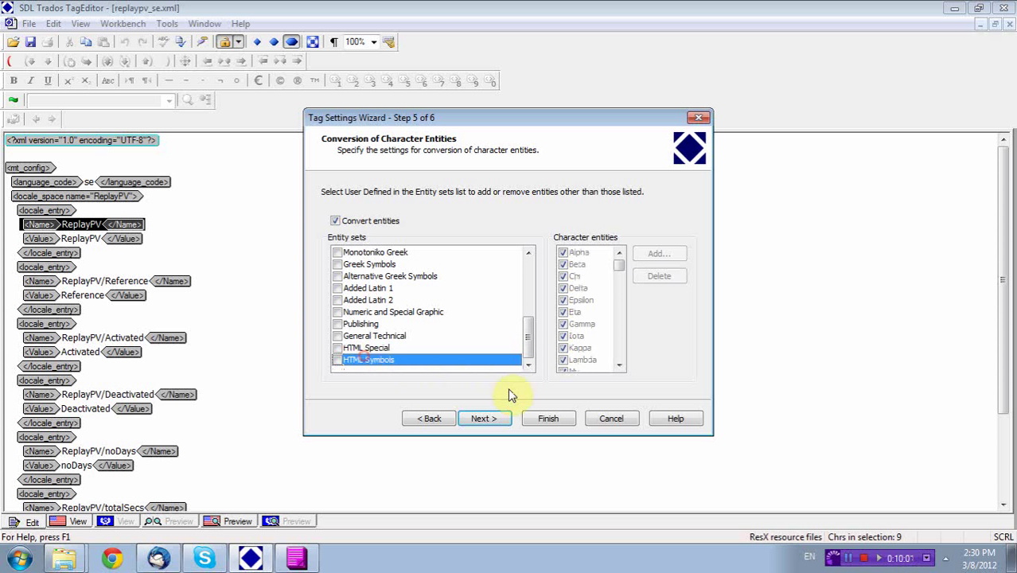
pyautogui.click(408, 322)
pyautogui.click(420, 311)
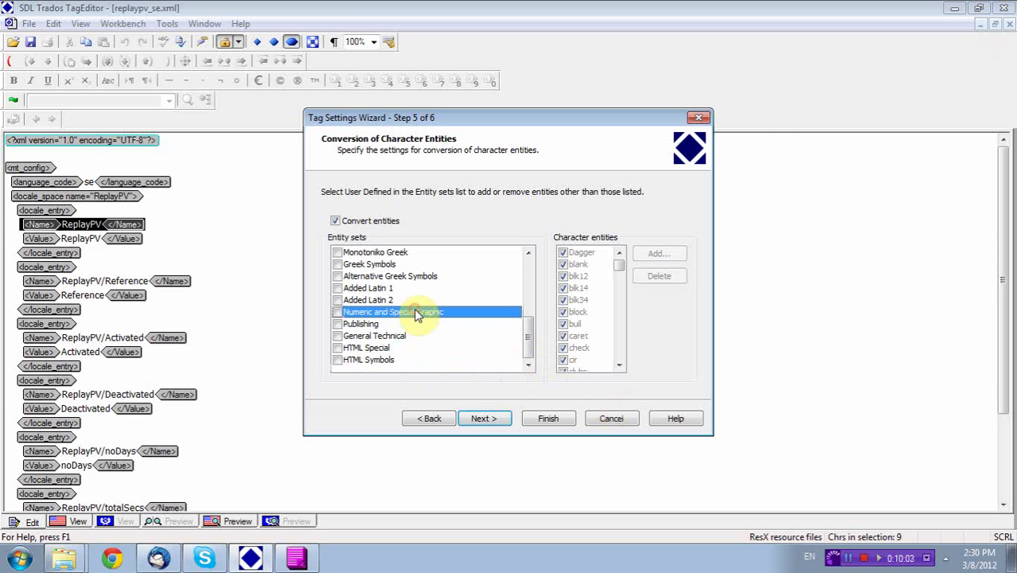
pyautogui.click(397, 287)
pyautogui.click(436, 265)
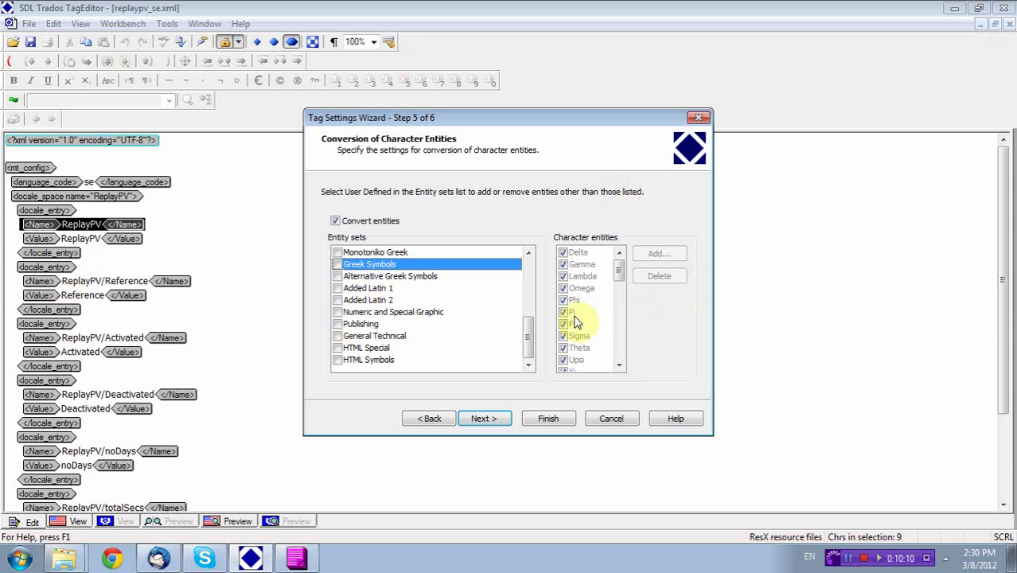
# Finish the tag settings wizard and save the settings file as Resx2 in the Tag settings folder.
pyautogui.click(503, 418)
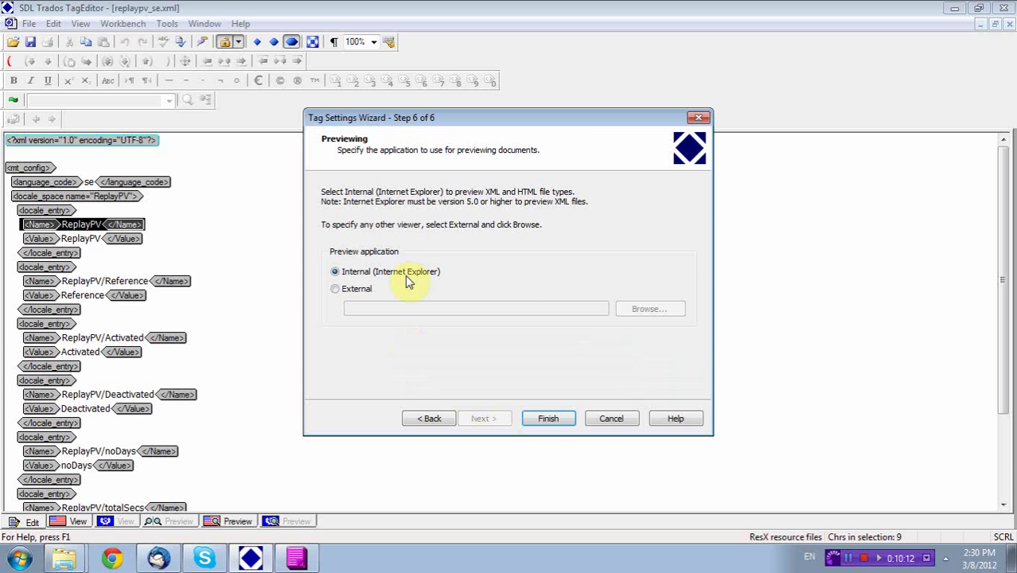
pyautogui.click(546, 418)
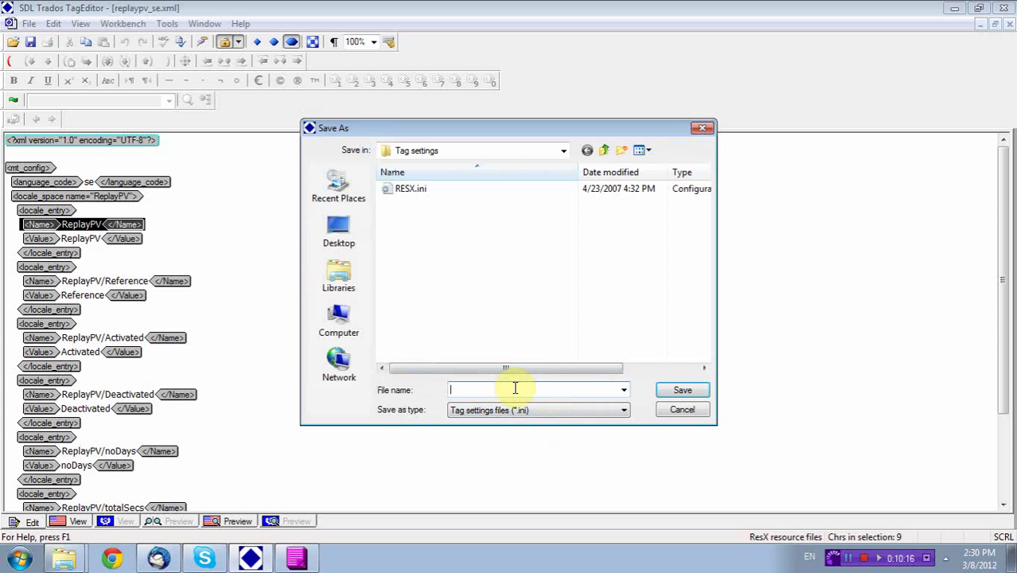
pyautogui.write('Resk2')
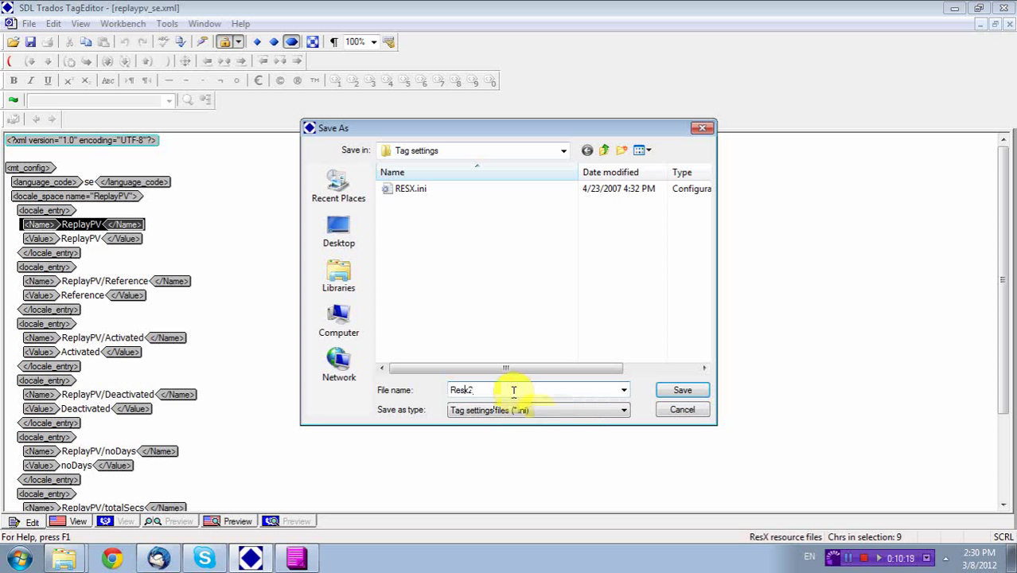
pyautogui.click(675, 390)
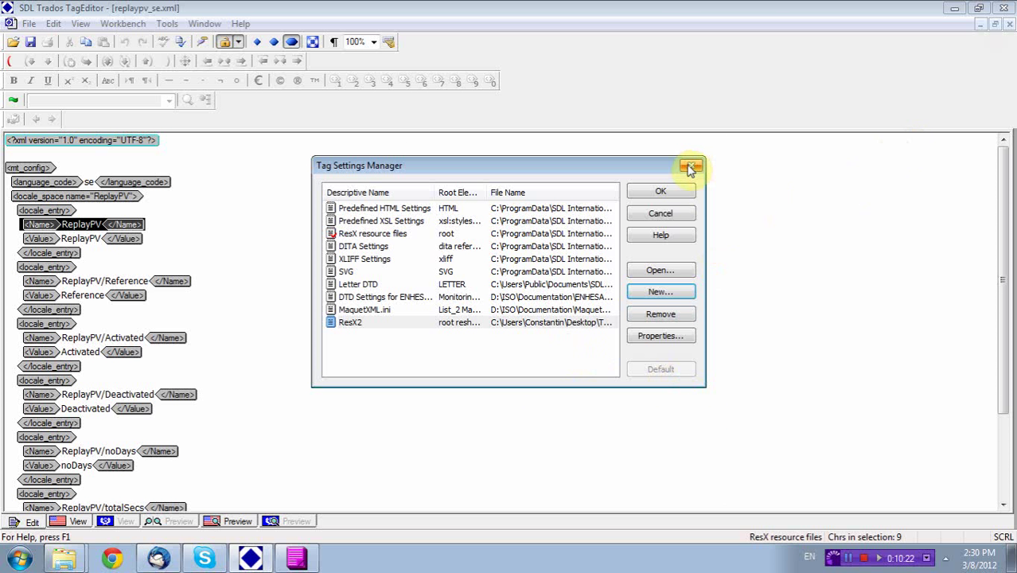
pyautogui.click(671, 186)
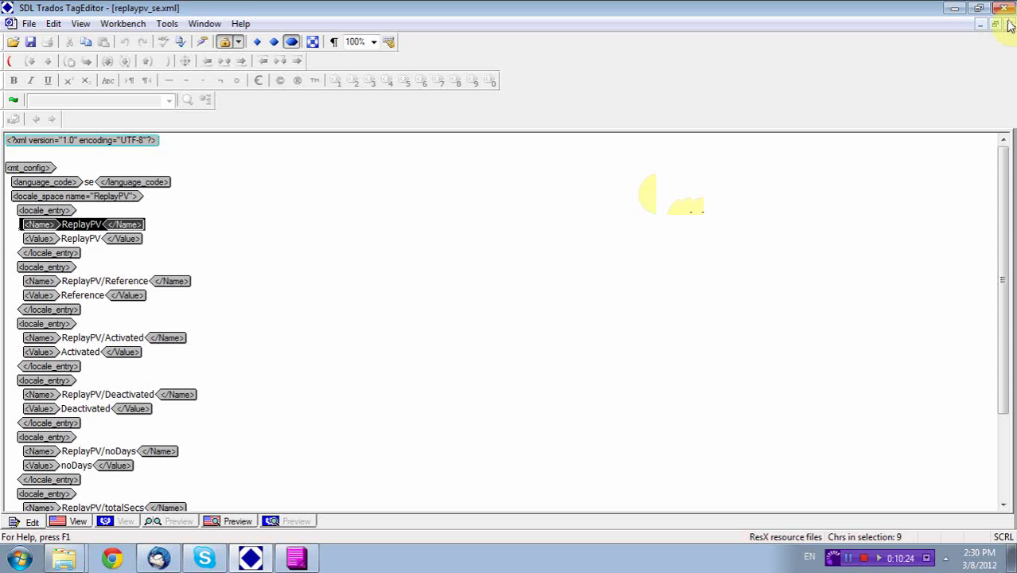
# Close replaypv_se.xml and arrange the windows so the Tag settings folder's files and the empty editor are both accessible.
pyautogui.click(1009, 24)
pyautogui.doubleClick(477, 7)
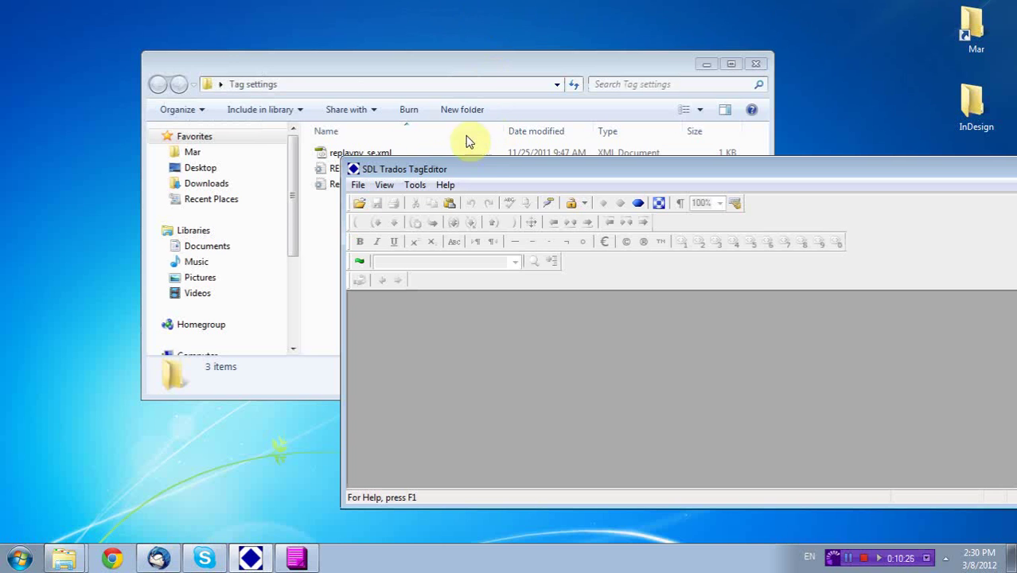
pyautogui.moveTo(395, 57); pyautogui.dragTo(342, 21)
pyautogui.click(778, 385)
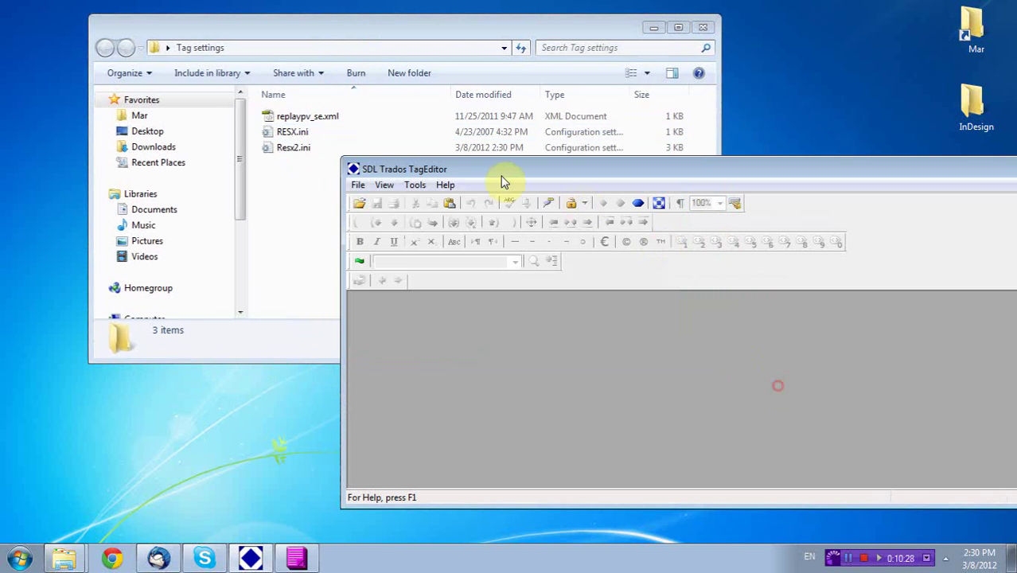
# Check the ResX2 entry in the Tag Settings Manager.
pyautogui.click(415, 185)
pyautogui.click(445, 241)
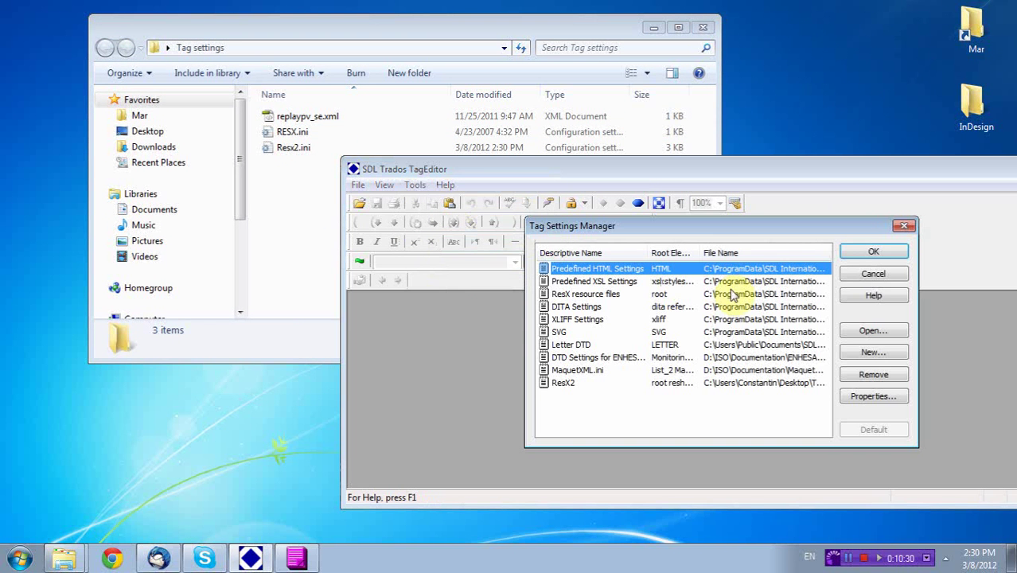
pyautogui.doubleClick(643, 384)
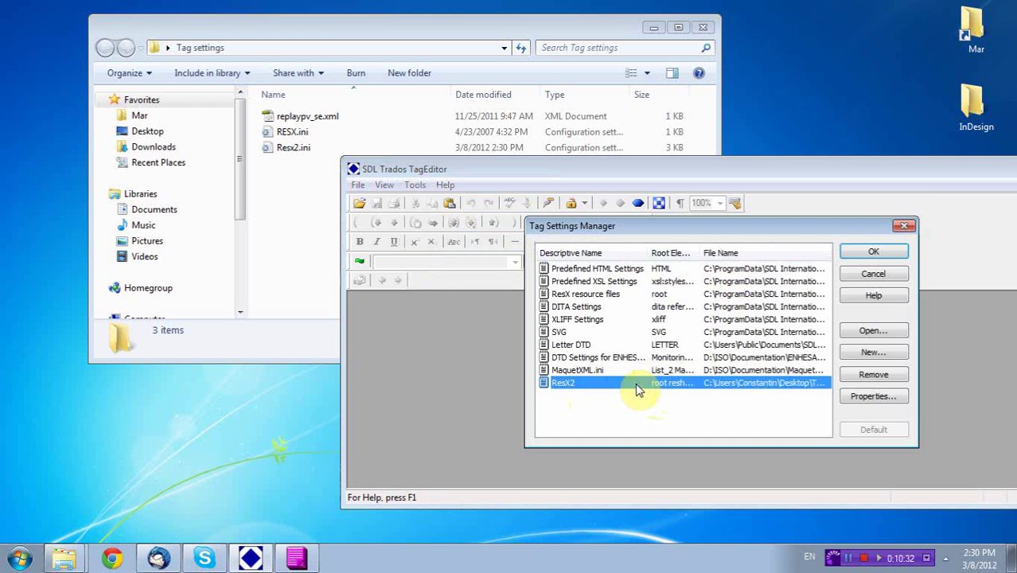
pyautogui.click(776, 459)
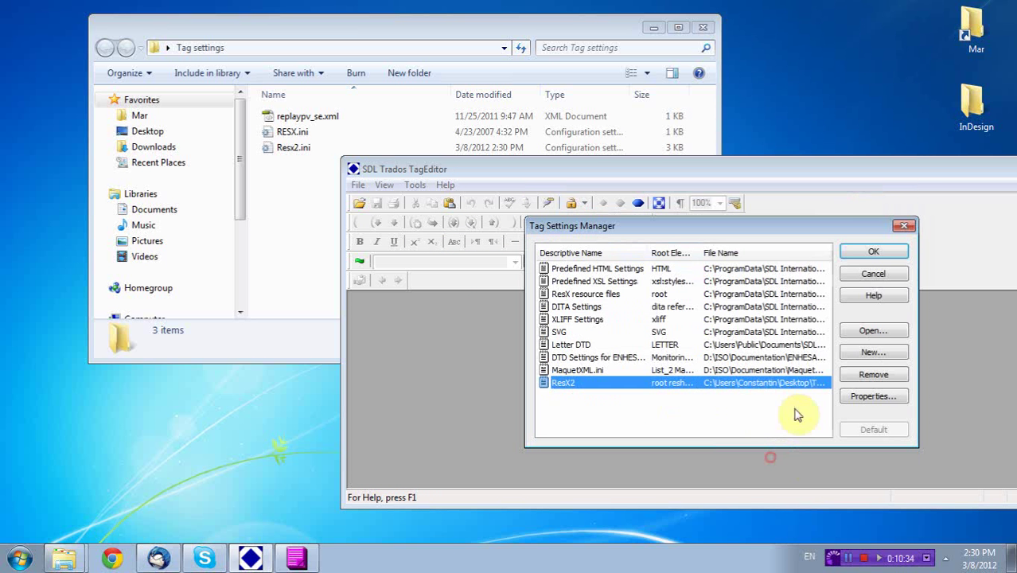
pyautogui.click(858, 249)
# Open replaypv_se.xml from the Tag settings folder with the ResX2 settings despite the root element mismatch, and maximize the editor window.
pyautogui.moveTo(302, 116); pyautogui.dragTo(551, 345)
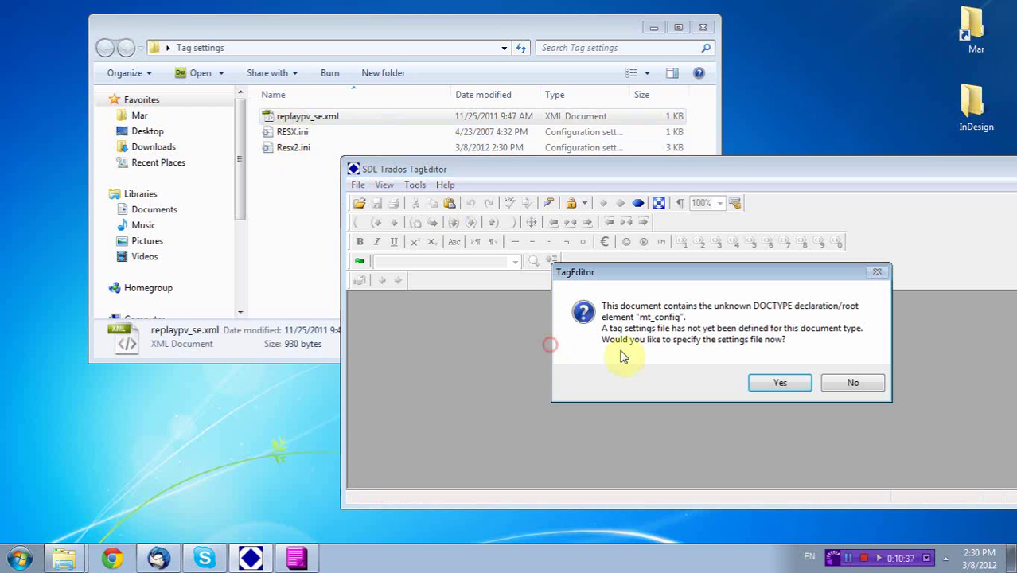
pyautogui.click(780, 382)
pyautogui.click(683, 384)
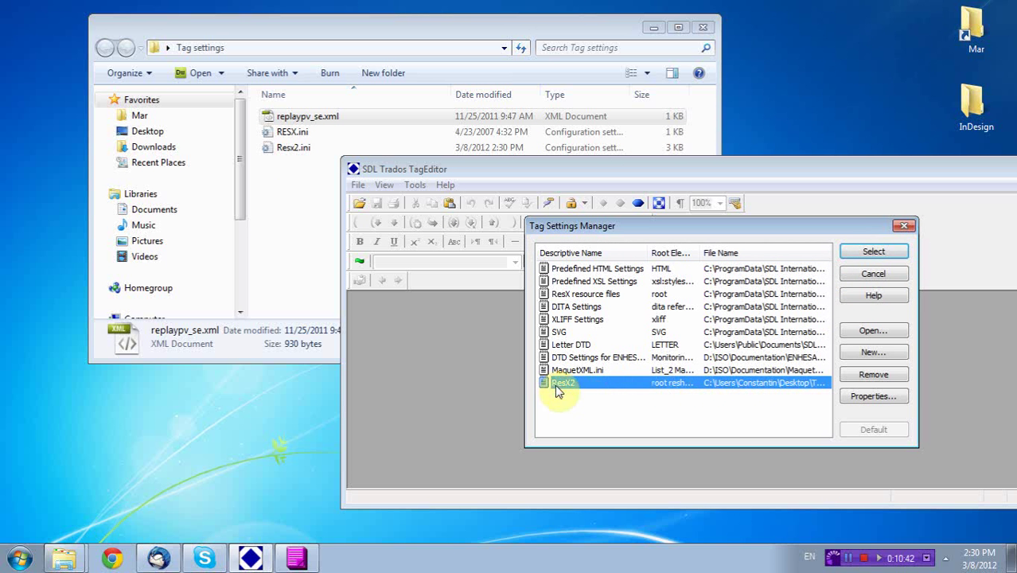
pyautogui.click(863, 252)
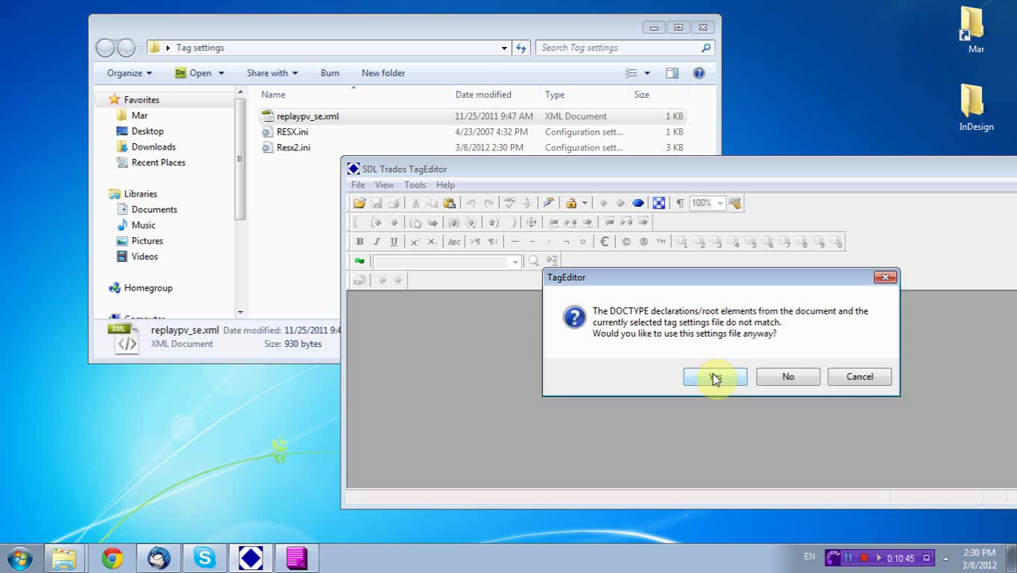
pyautogui.click(715, 378)
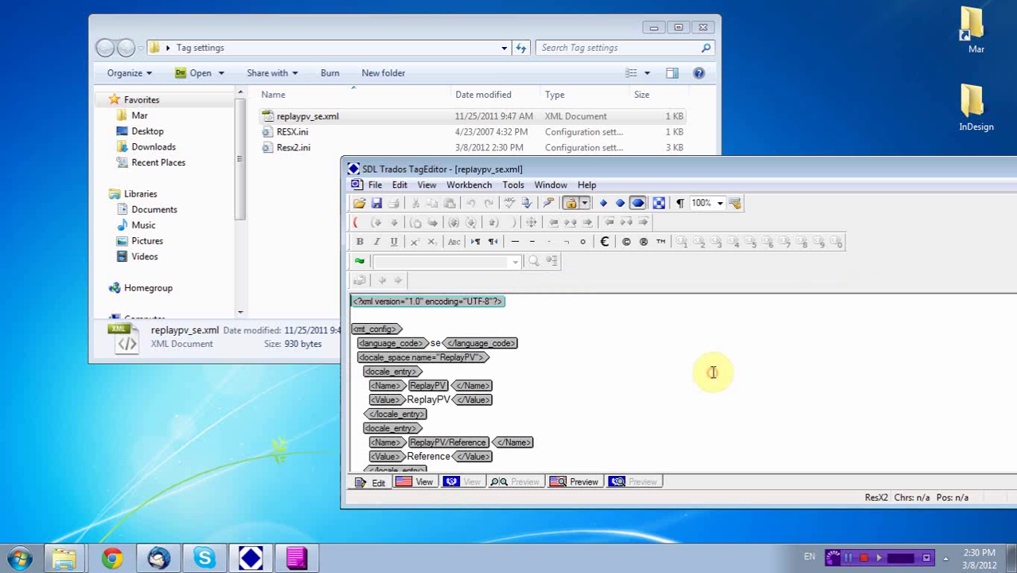
pyautogui.doubleClick(579, 171)
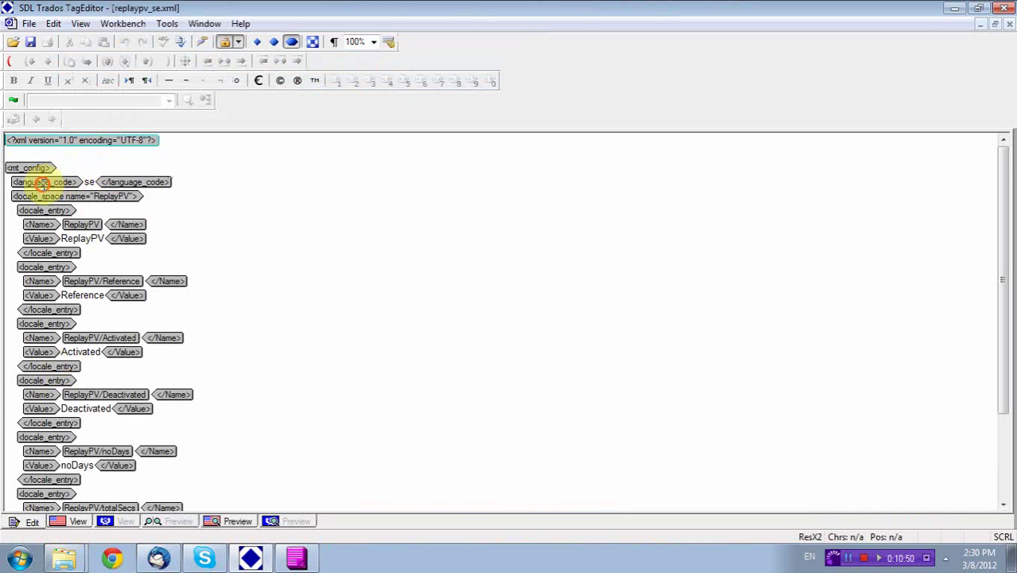
# Examine how the Name and Value contents are tagged throughout replaypv_se.xml.
pyautogui.moveTo(44, 181); pyautogui.dragTo(10, 163)
pyautogui.click(72, 227)
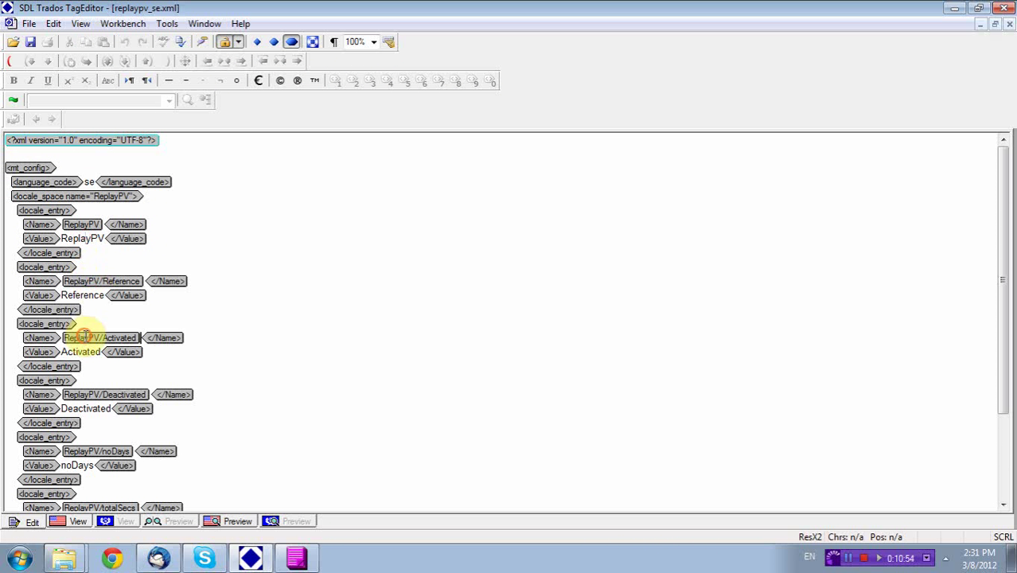
pyautogui.scroll(-3, 135, 410)
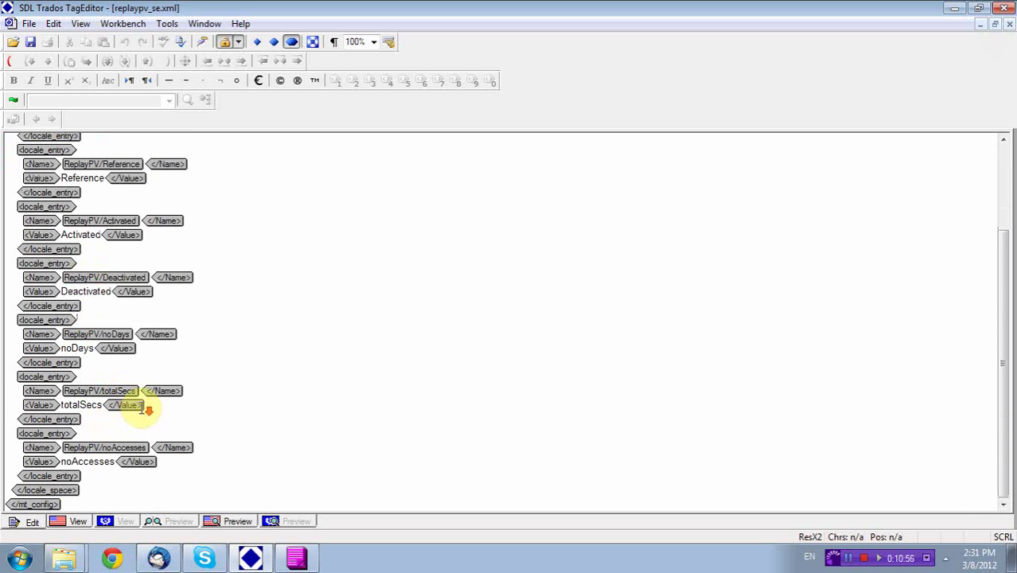
pyautogui.scroll(3, 148, 410)
pyautogui.moveTo(11, 180); pyautogui.dragTo(231, 214)
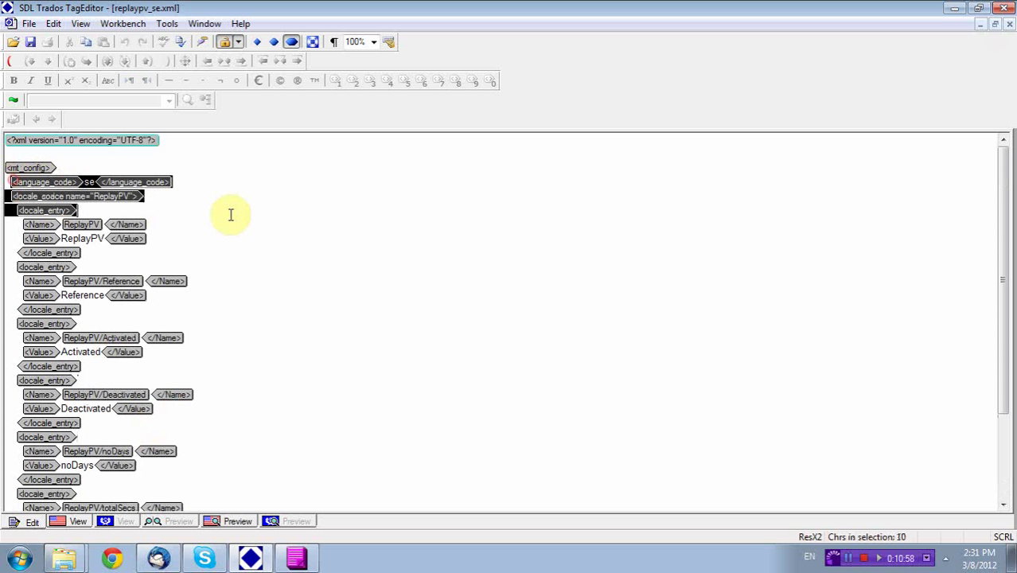
pyautogui.click(191, 225)
pyautogui.moveTo(61, 238)
pyautogui.mouseDown()
pyautogui.moveTo(46, 234)
pyautogui.moveTo(113, 234)
pyautogui.moveTo(67, 233)
pyautogui.mouseUp()
pyautogui.click(244, 253)
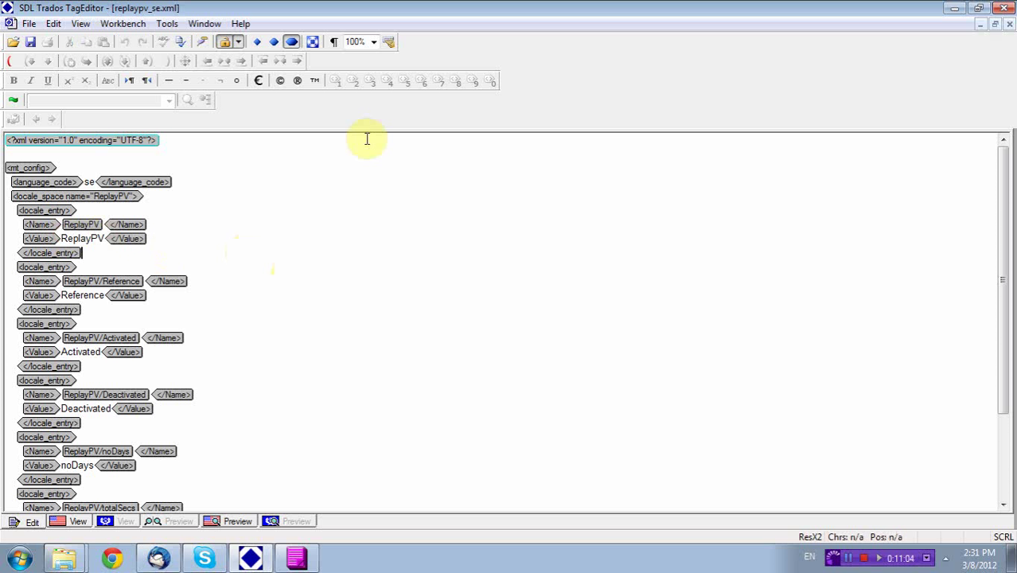